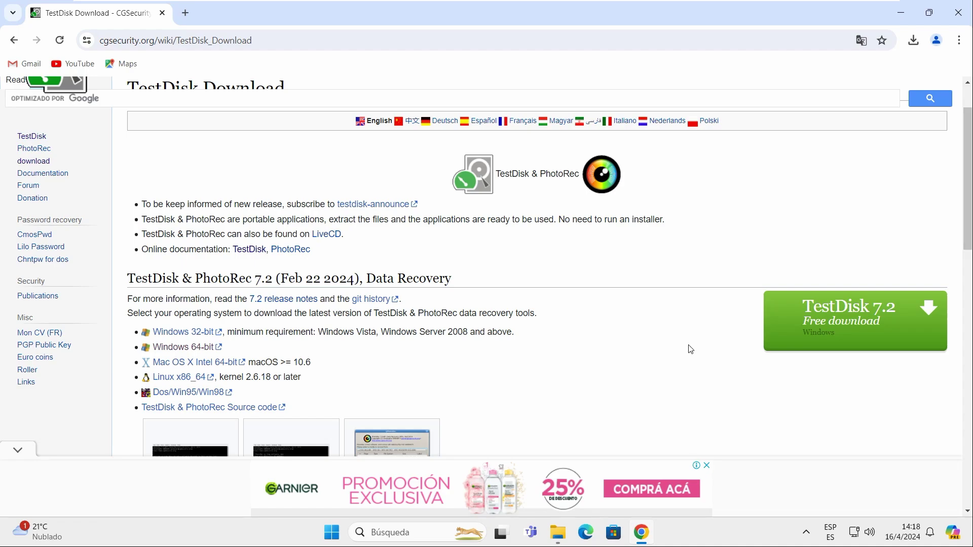
# - Extract the testdisk-7.2.win64 archive from the desktop's TestDisk folder into the suggested destination and show the extracted files
pyautogui.scroll(1, 690, 348)
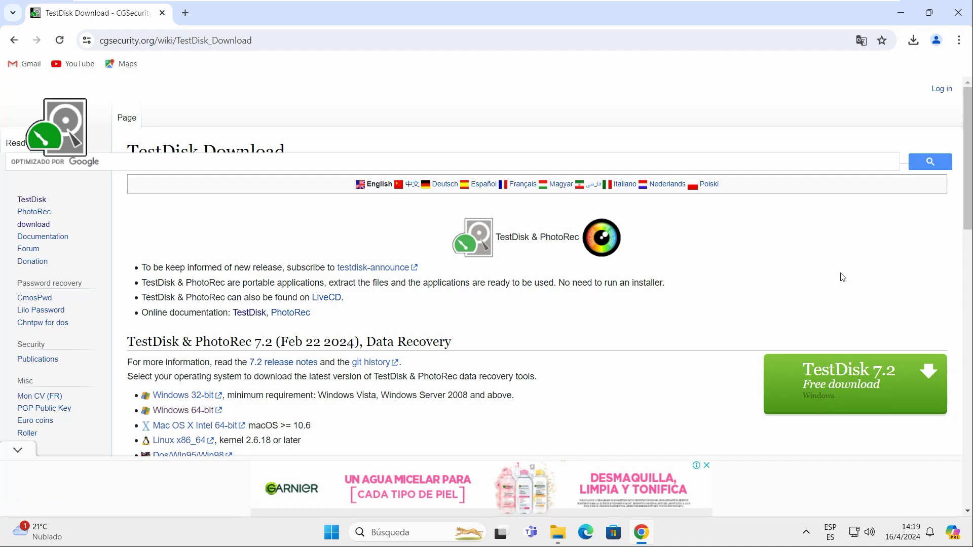
pyautogui.click(907, 15)
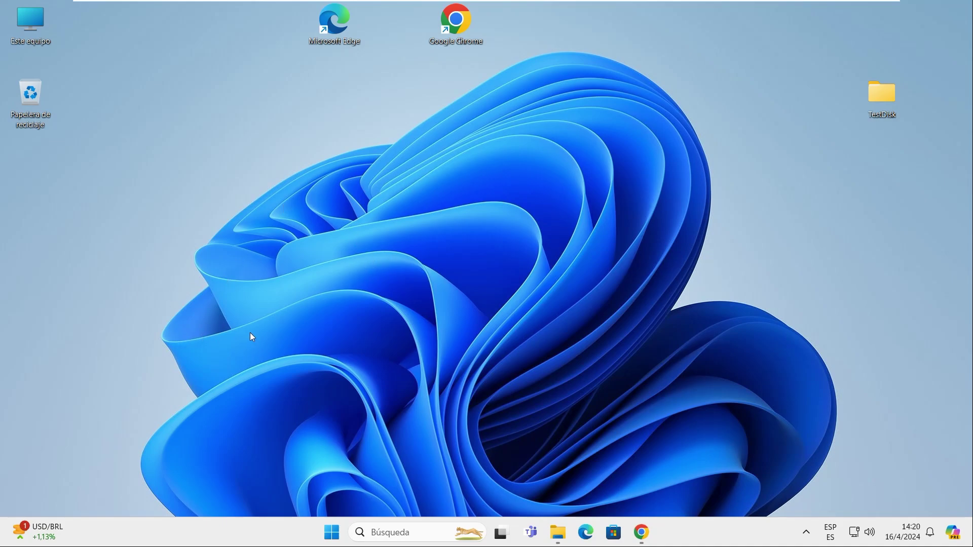
pyautogui.doubleClick(881, 96)
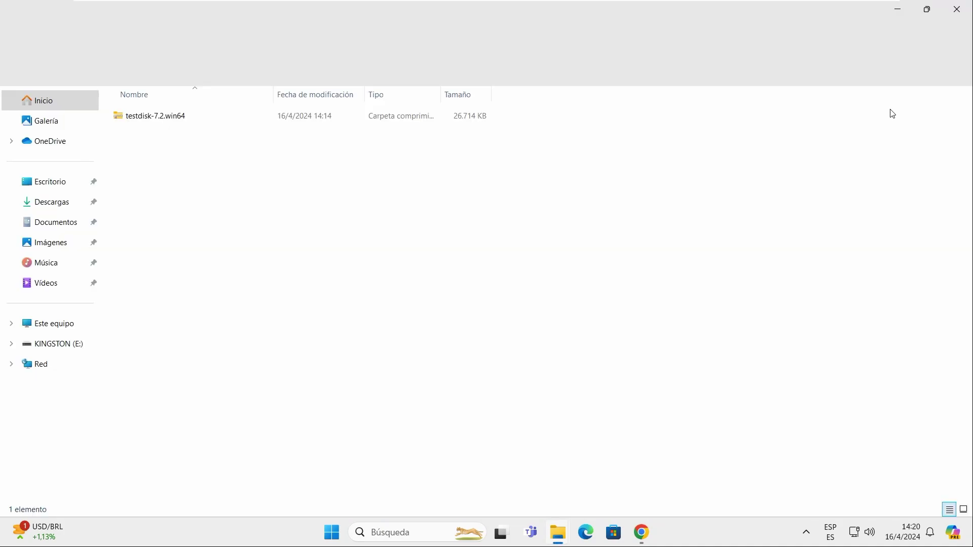
pyautogui.click(164, 119)
pyautogui.rightClick(167, 119)
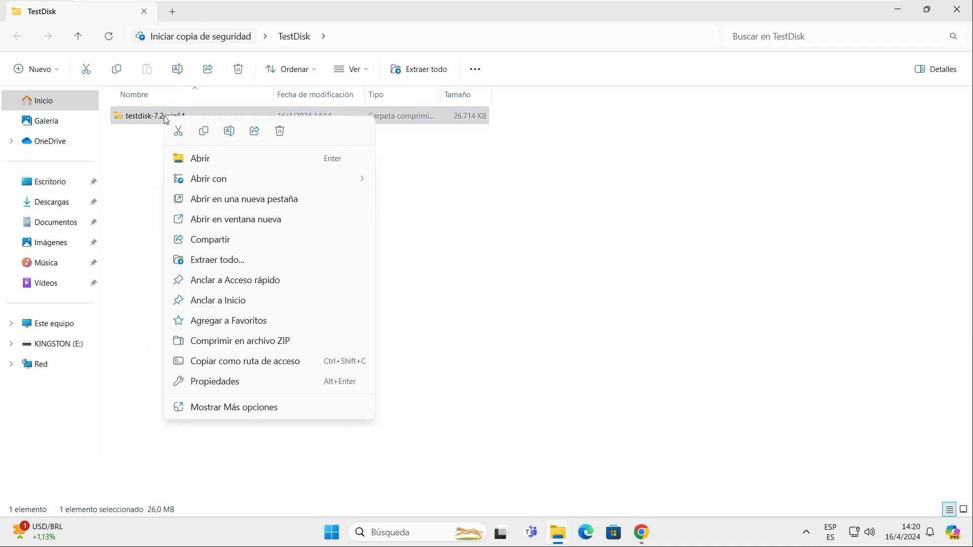
pyautogui.click(243, 267)
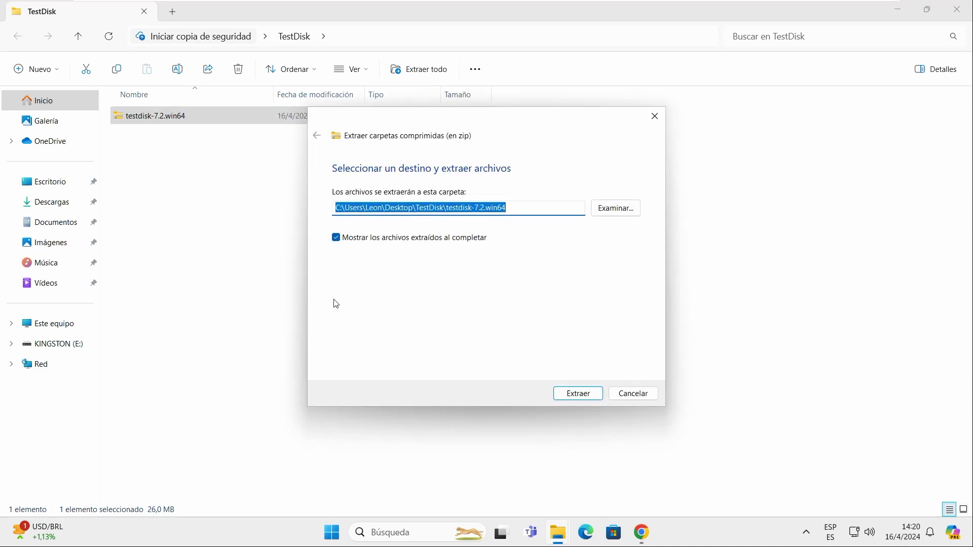
pyautogui.click(597, 394)
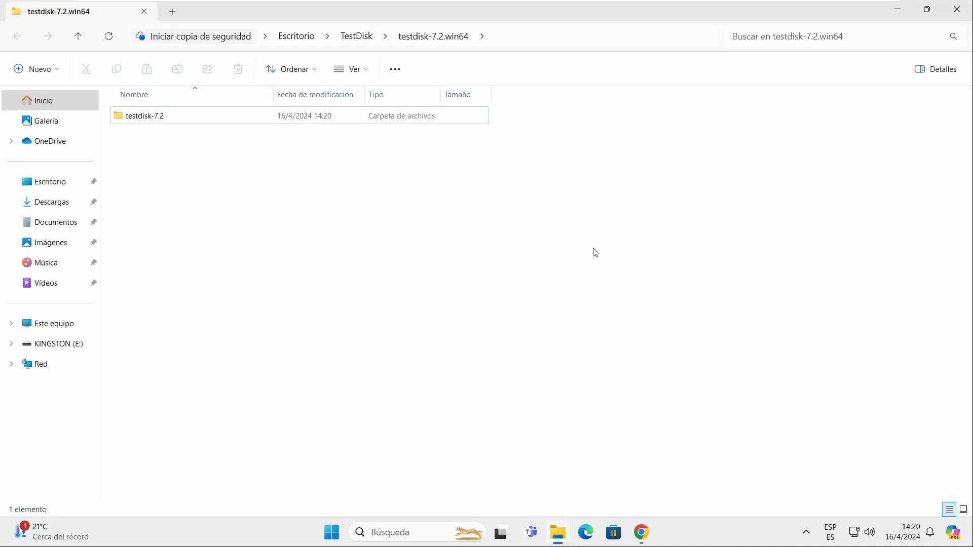
# - Copy the extracted testdisk-7.2 folder onto the desktop and place the copy beside the TestDisk folder
pyautogui.doubleClick(145, 118)
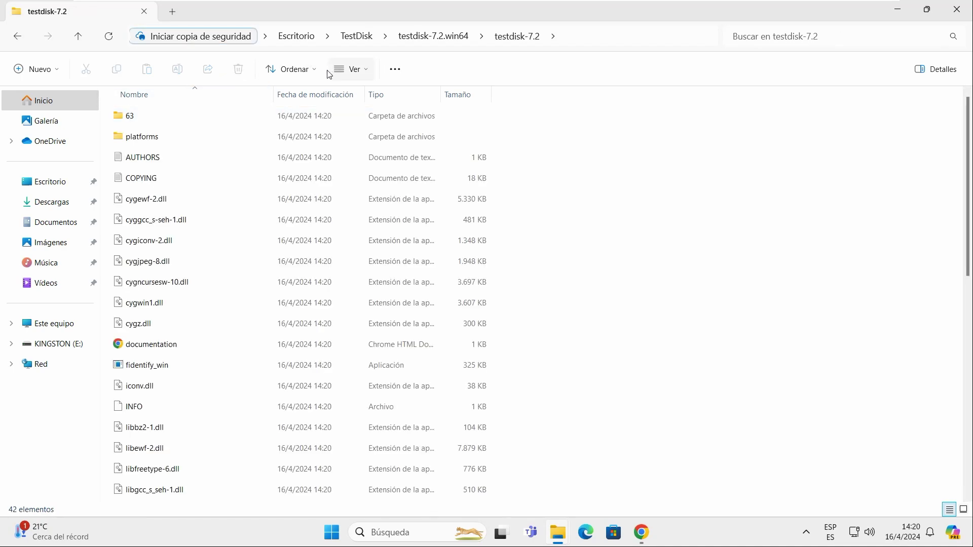
pyautogui.click(433, 36)
pyautogui.rightClick(143, 115)
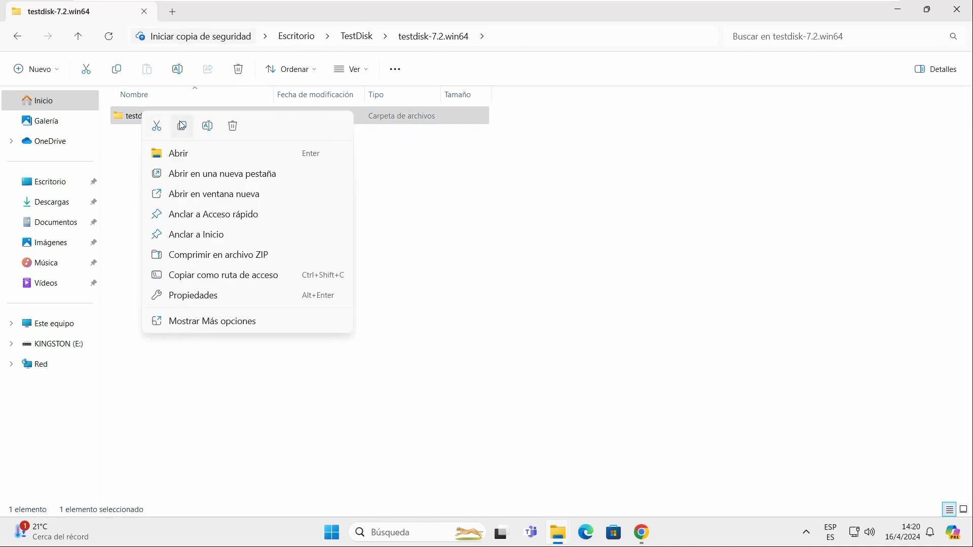
pyautogui.click(742, 14)
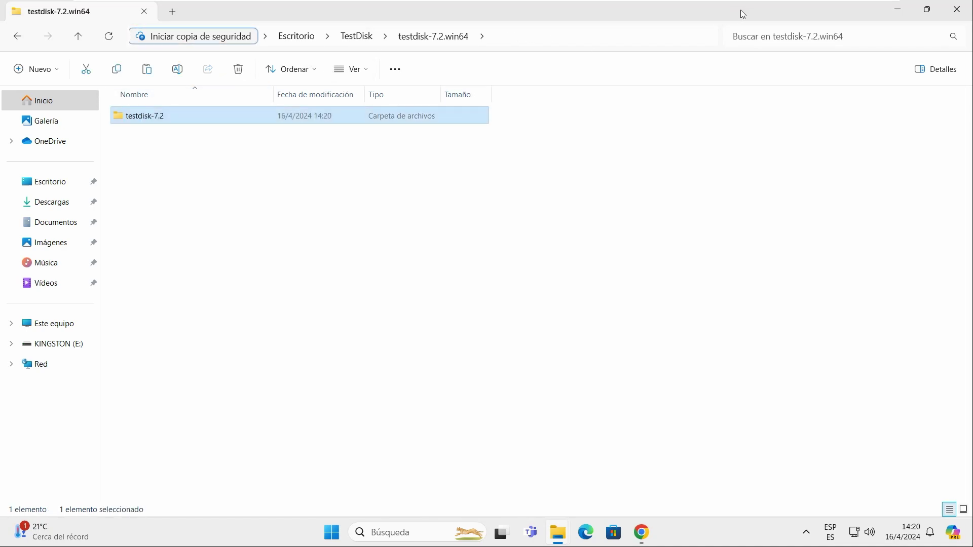
pyautogui.click(897, 9)
pyautogui.click(957, 9)
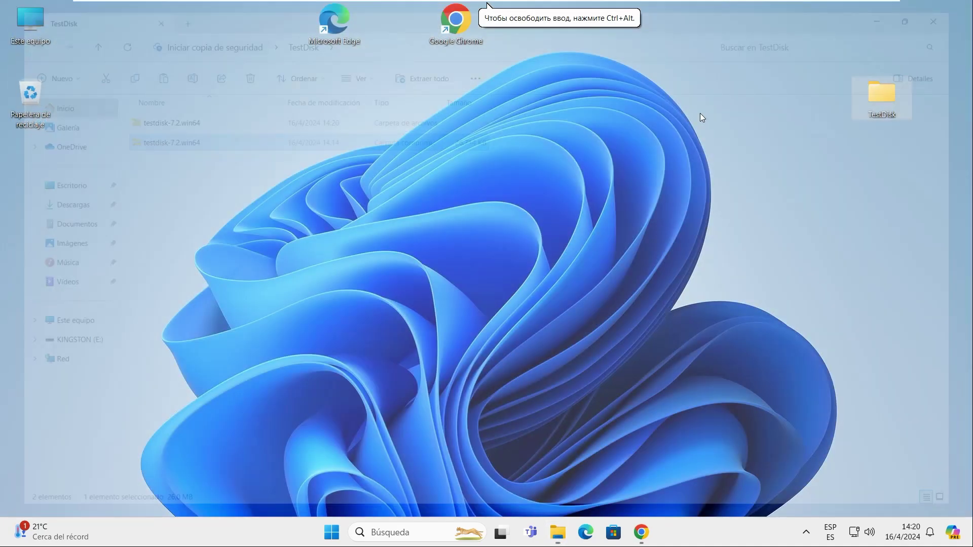
pyautogui.rightClick(688, 86)
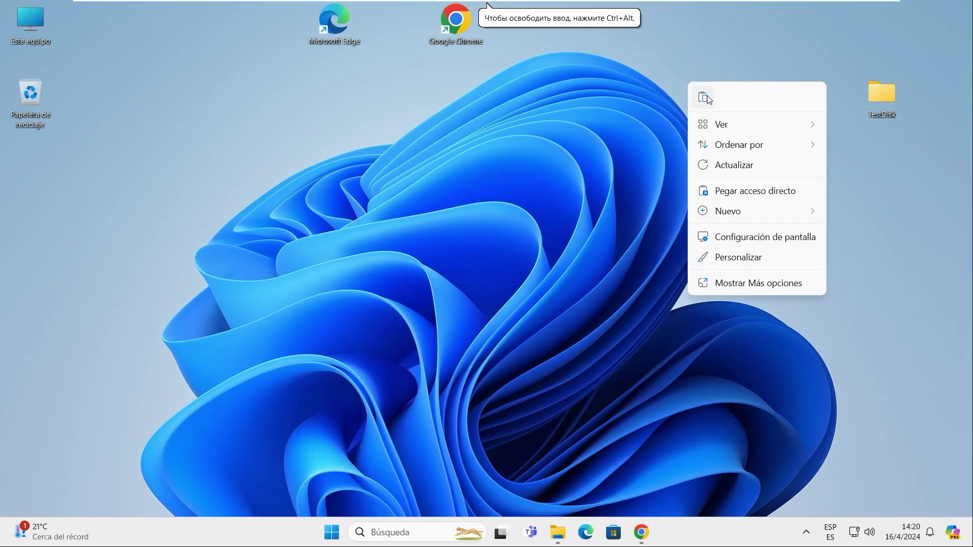
pyautogui.click(706, 97)
pyautogui.moveTo(37, 175); pyautogui.dragTo(750, 91)
pyautogui.click(845, 146)
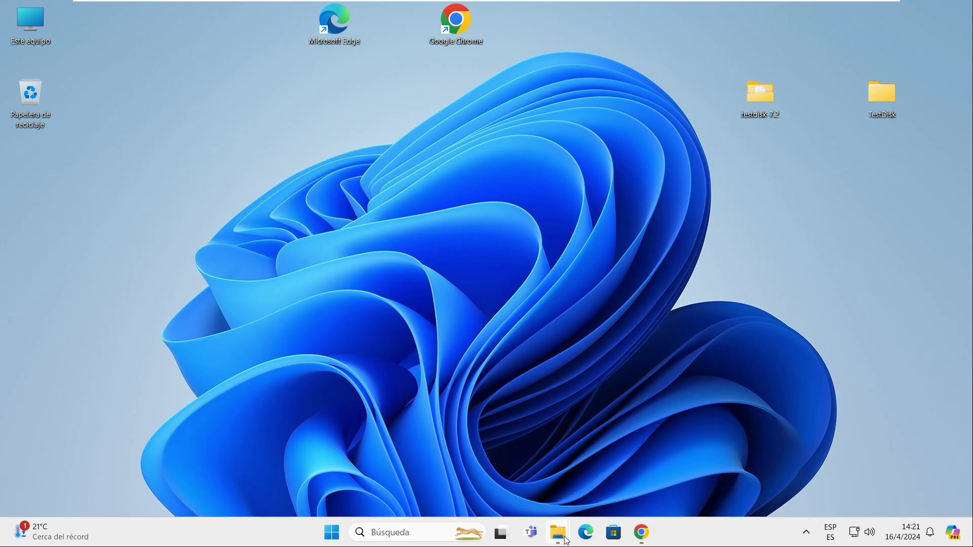
# - Open the KINGSTON (E:) drive and view its first two images, the city street and the colourful brain
pyautogui.moveTo(557, 532)
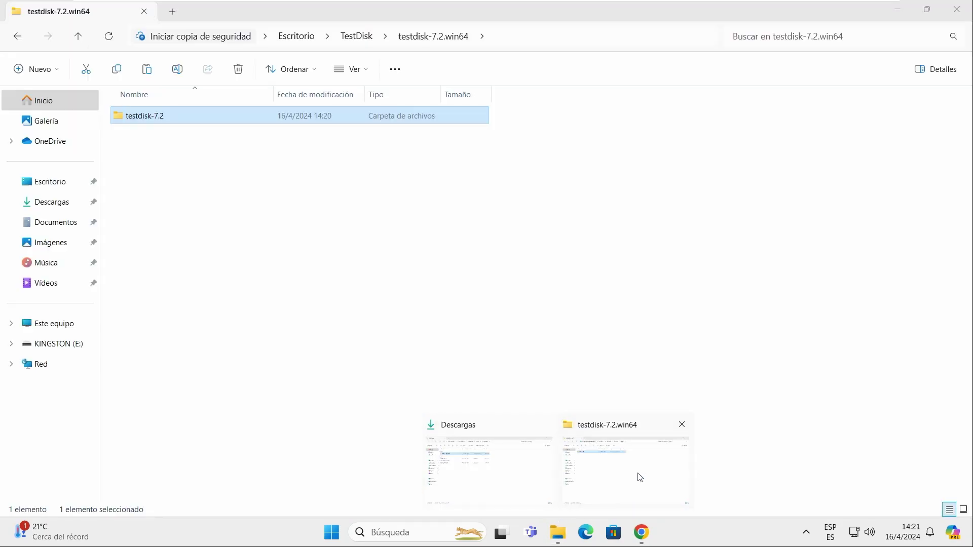
pyautogui.click(635, 475)
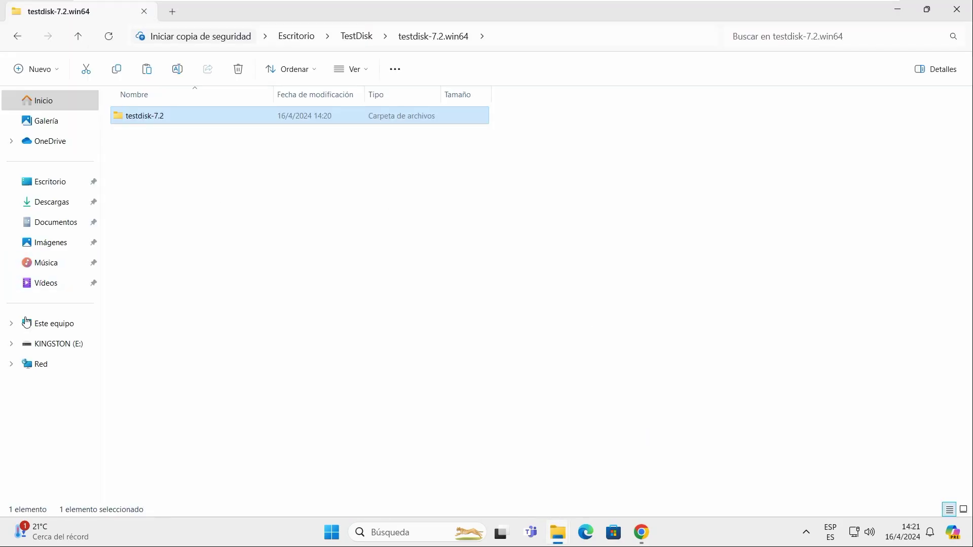
pyautogui.click(49, 344)
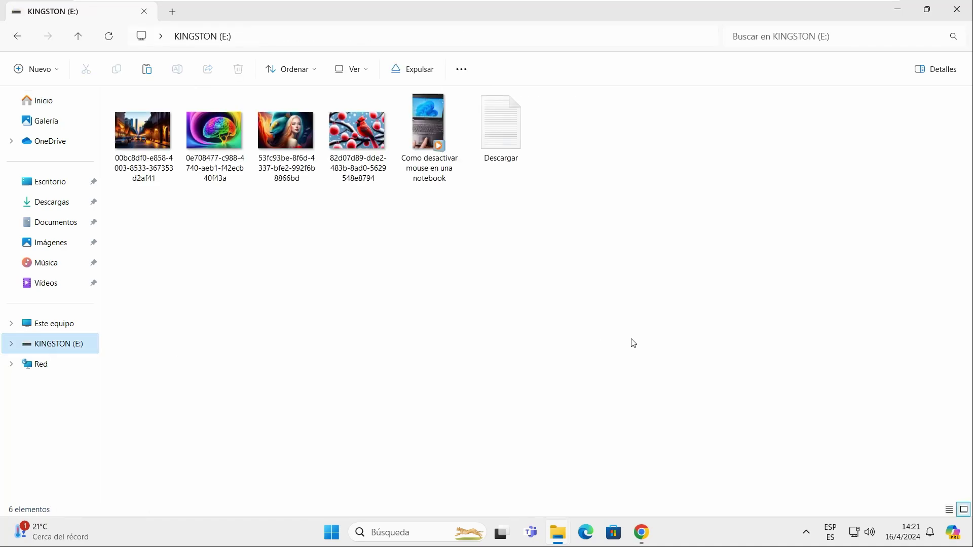
pyautogui.doubleClick(152, 155)
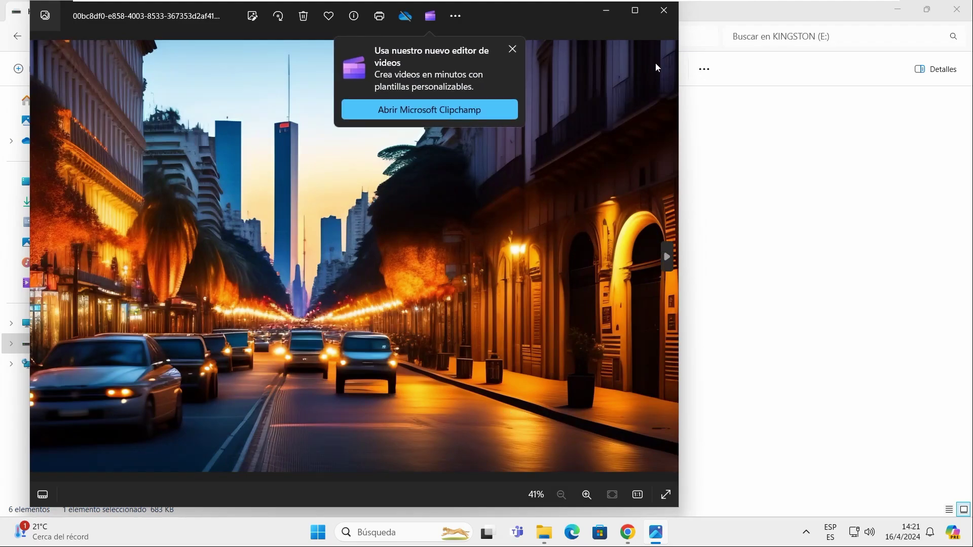
pyautogui.click(665, 20)
pyautogui.click(230, 147)
pyautogui.doubleClick(230, 148)
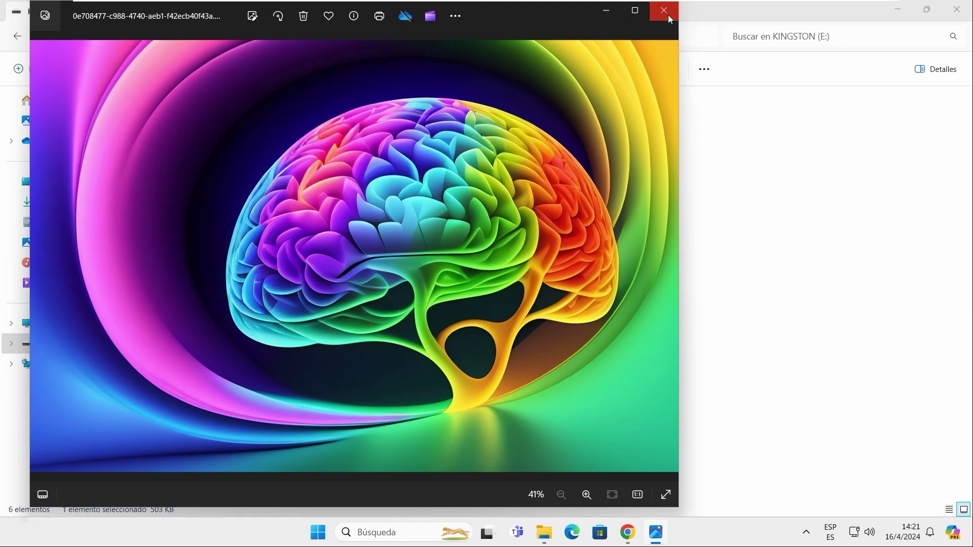
pyautogui.click(668, 14)
# - Open the drive's mouse-deactivation video and the Descargar text file to check them, closing each one
pyautogui.doubleClick(428, 134)
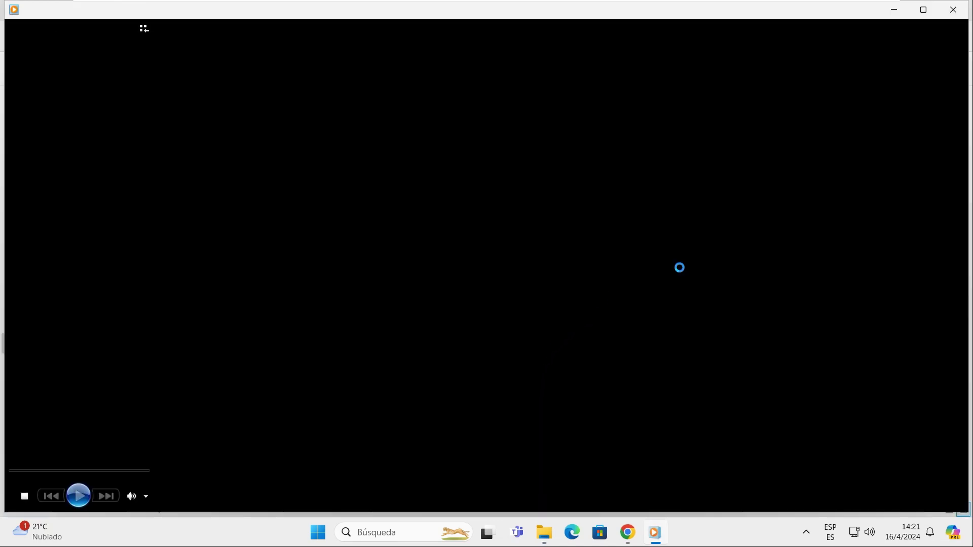
pyautogui.click(953, 9)
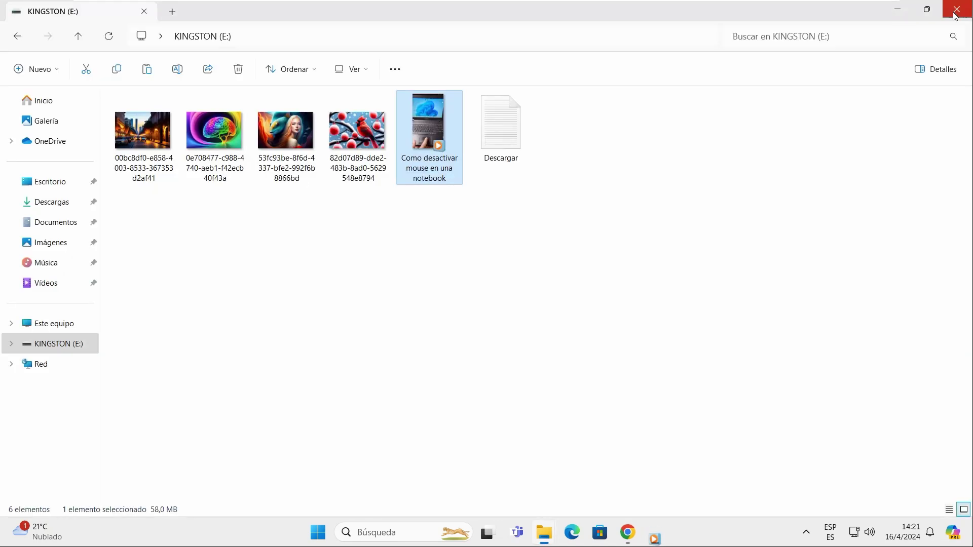
pyautogui.doubleClick(507, 126)
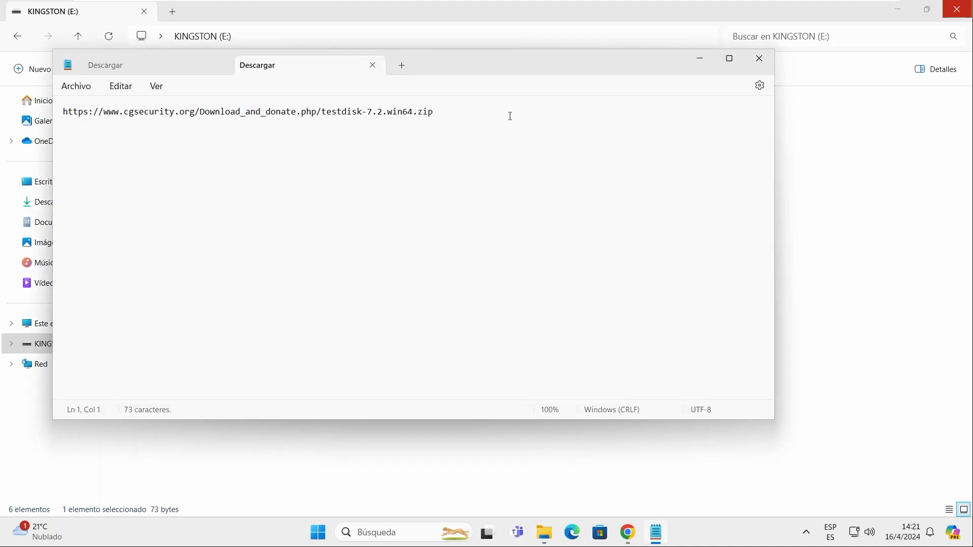
pyautogui.click(759, 58)
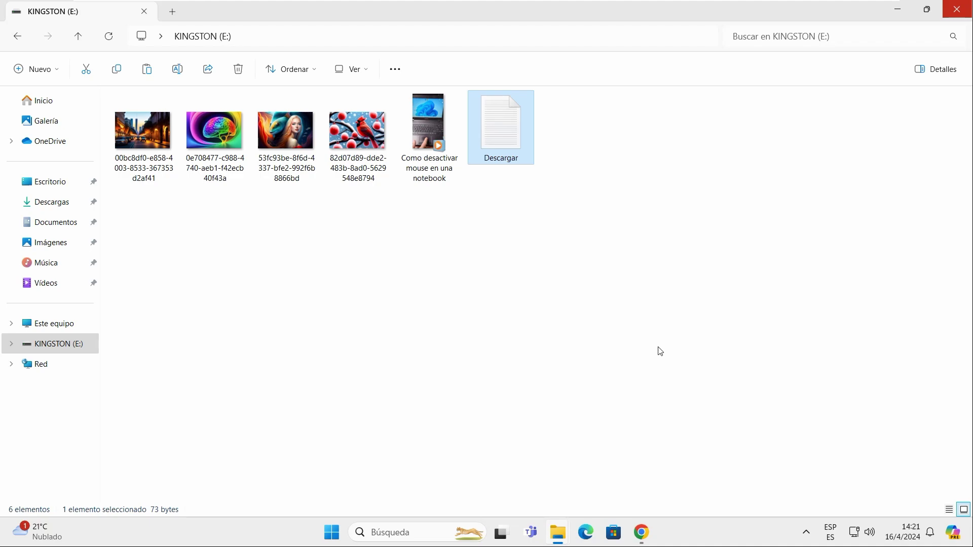
# - Quick-format the KINGSTON (E:) drive as NTFS with a 4096-byte allocation unit and the volume label KINGSTON
pyautogui.click(84, 351)
pyautogui.rightClick(84, 351)
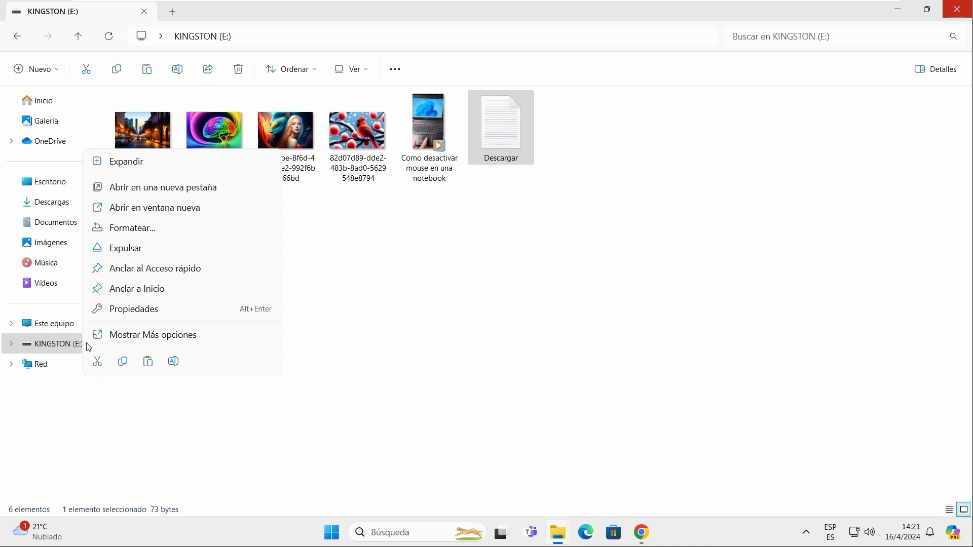
pyautogui.click(133, 229)
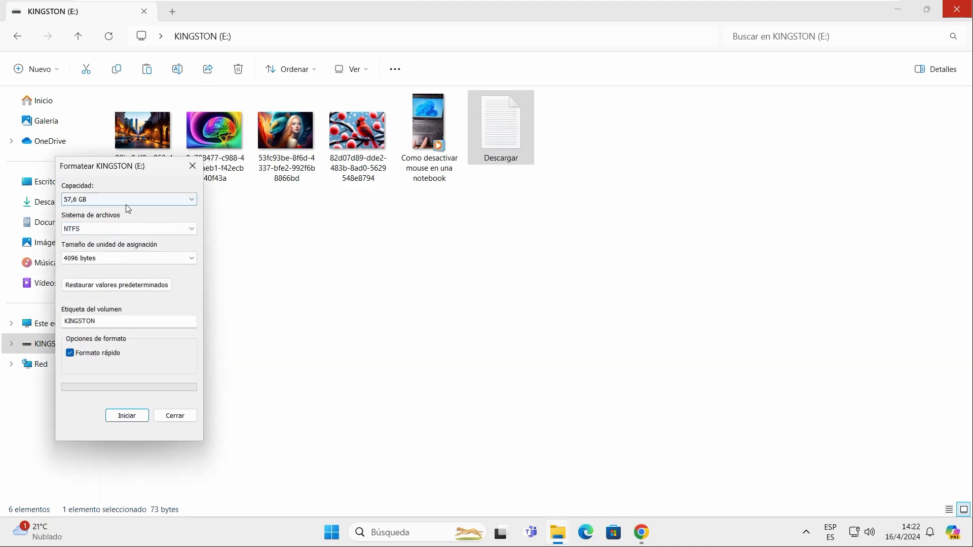
pyautogui.click(125, 417)
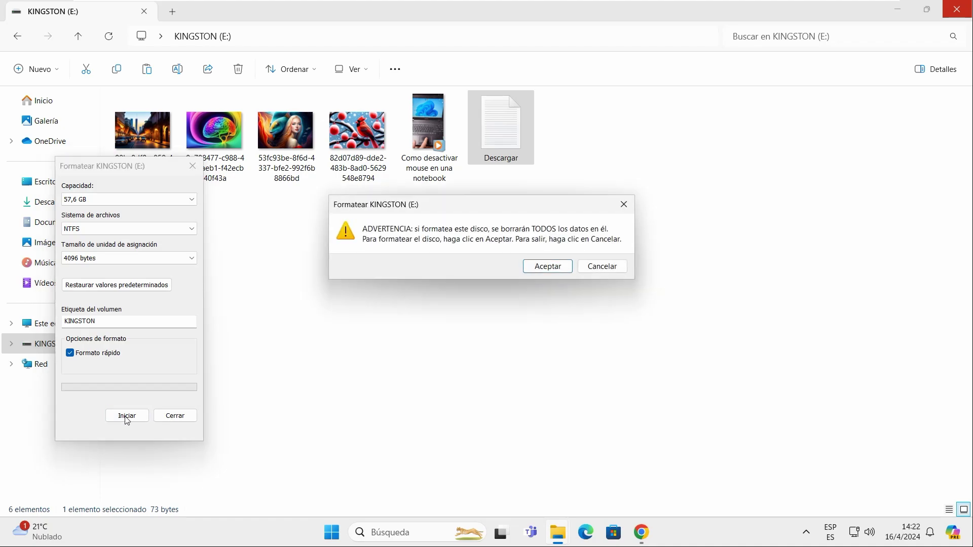
pyautogui.click(548, 269)
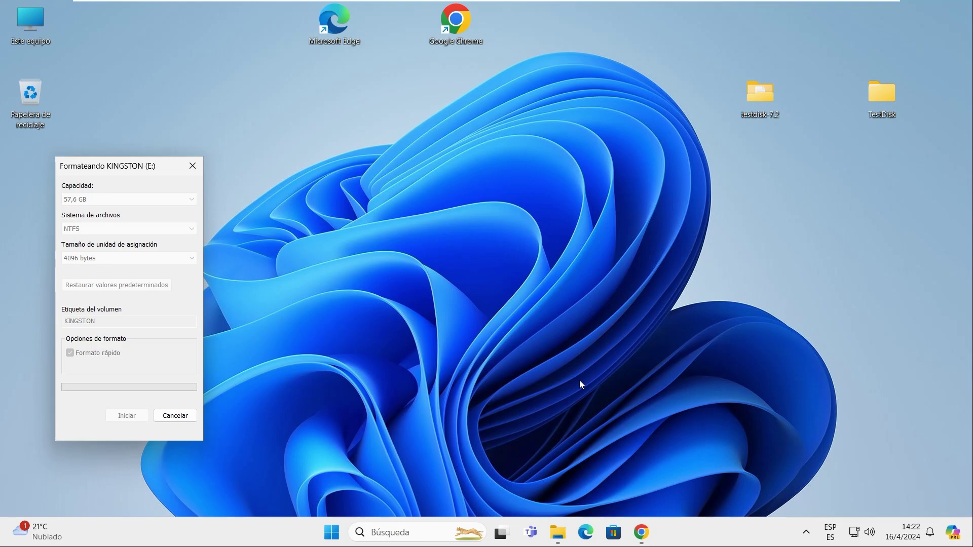
pyautogui.press('Return')
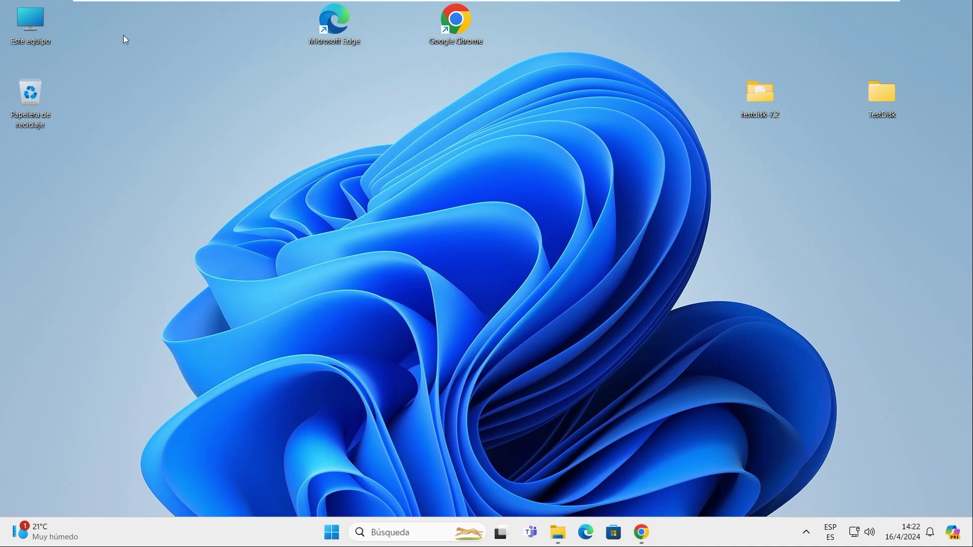
# - Open the KINGSTON (E:) drive from Este equipo to check its contents after formatting, and close the window
pyautogui.doubleClick(31, 23)
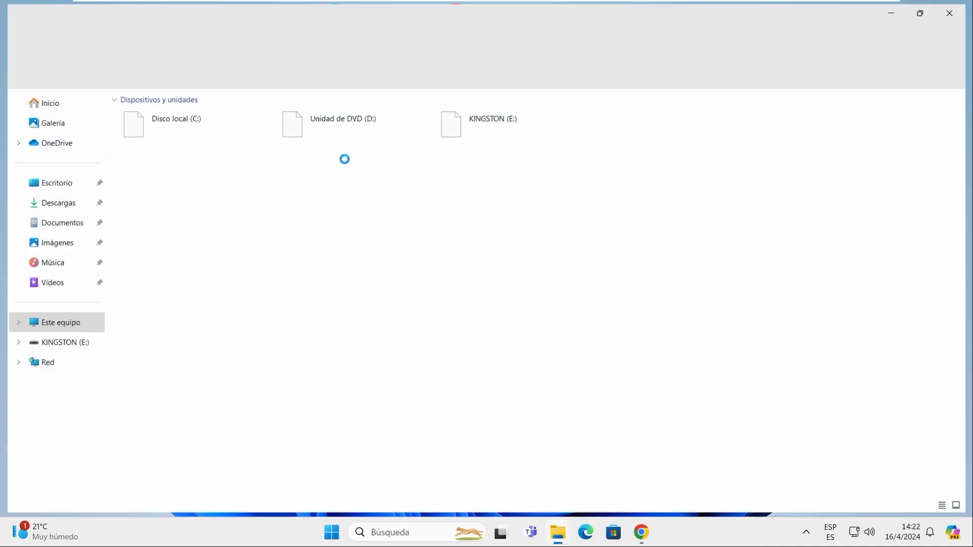
pyautogui.doubleClick(539, 123)
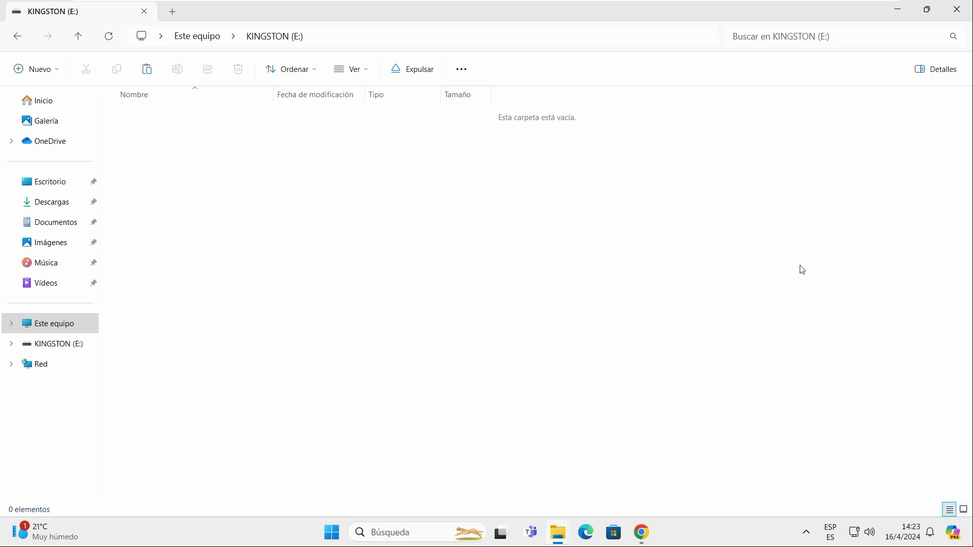
pyautogui.click(957, 9)
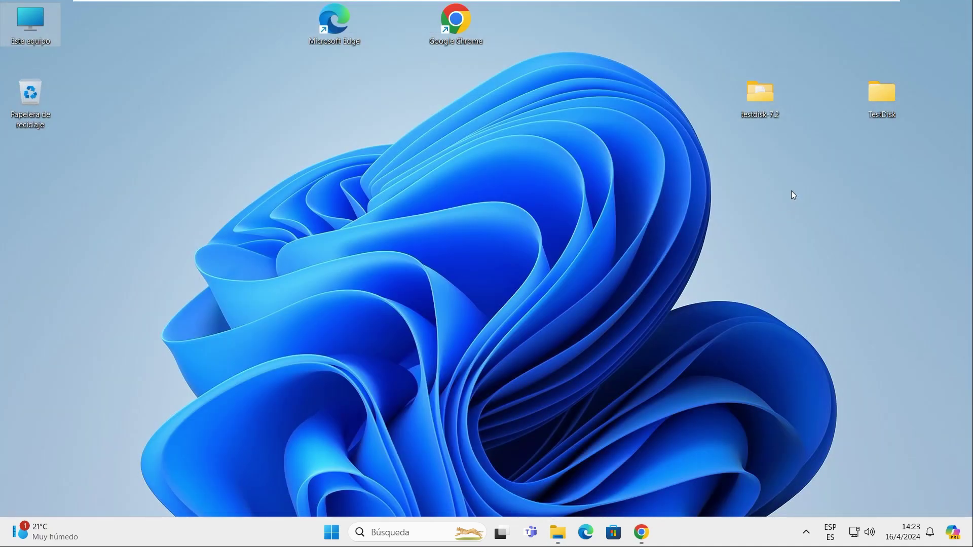
# - Create a new folder named RECOVERY inside the testdisk-7.2 folder on the desktop
pyautogui.doubleClick(759, 88)
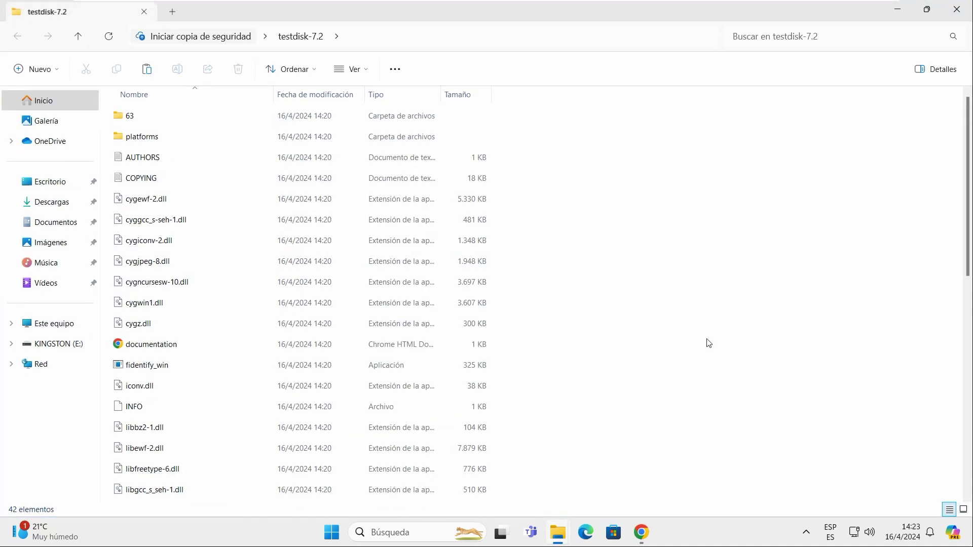
pyautogui.rightClick(713, 287)
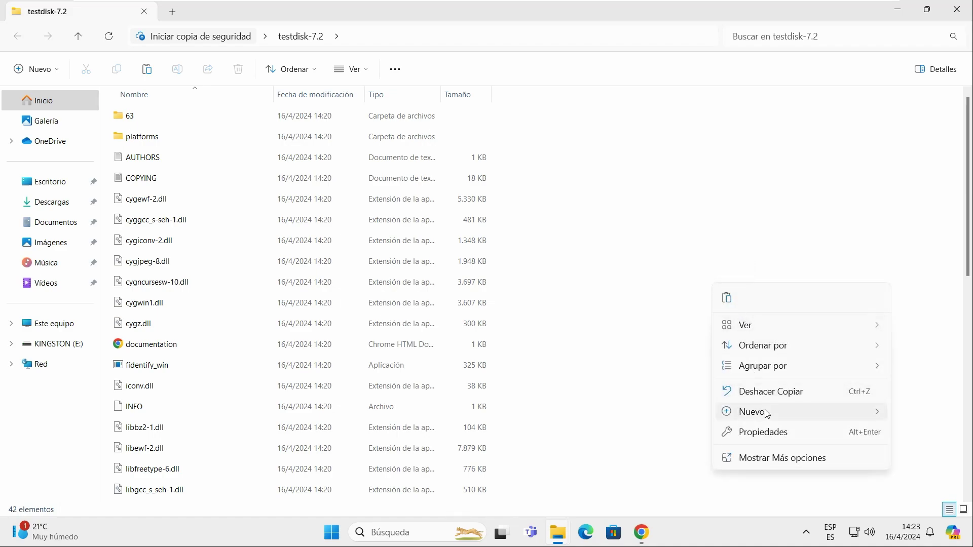
pyautogui.moveTo(739, 413)
pyautogui.click(659, 421)
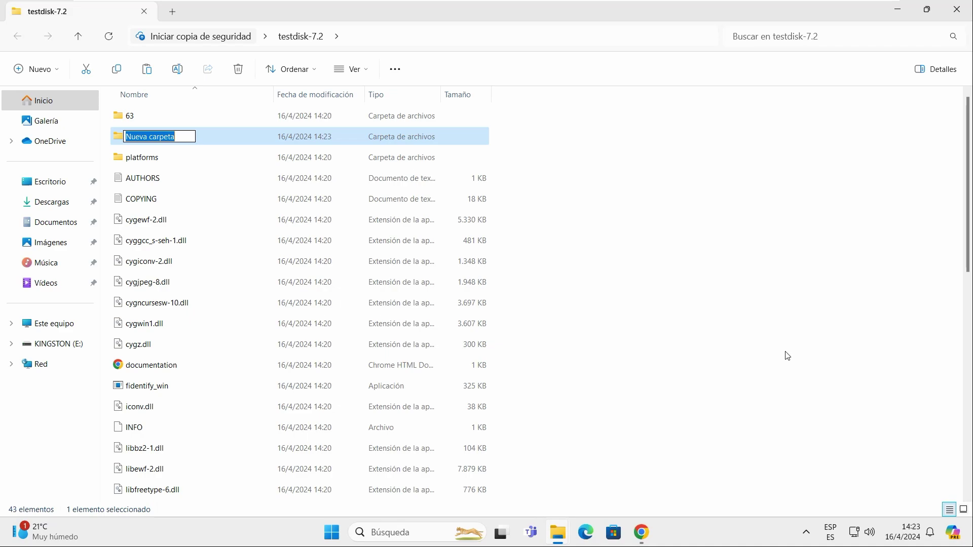
pyautogui.write('RE')
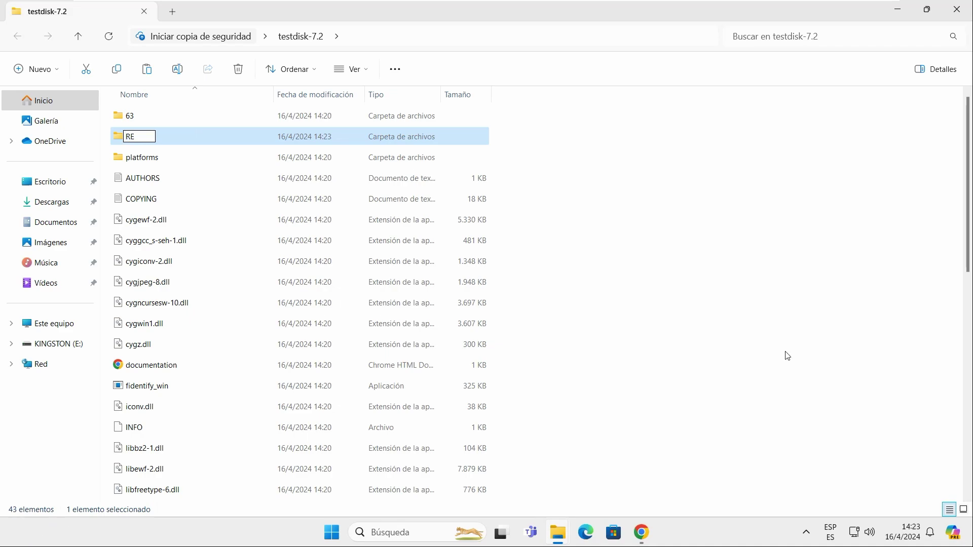
pyautogui.write('COVER')
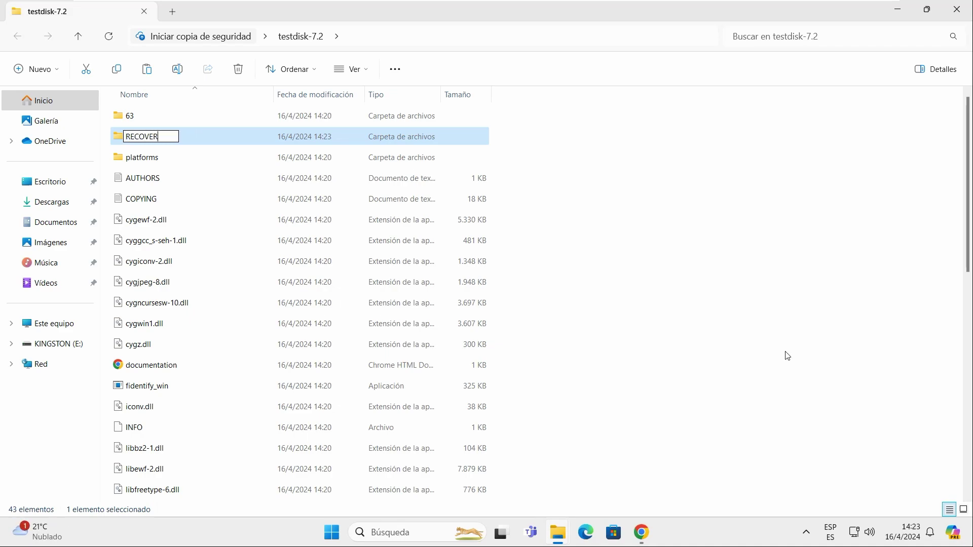
pyautogui.write('Y')
pyautogui.click(811, 332)
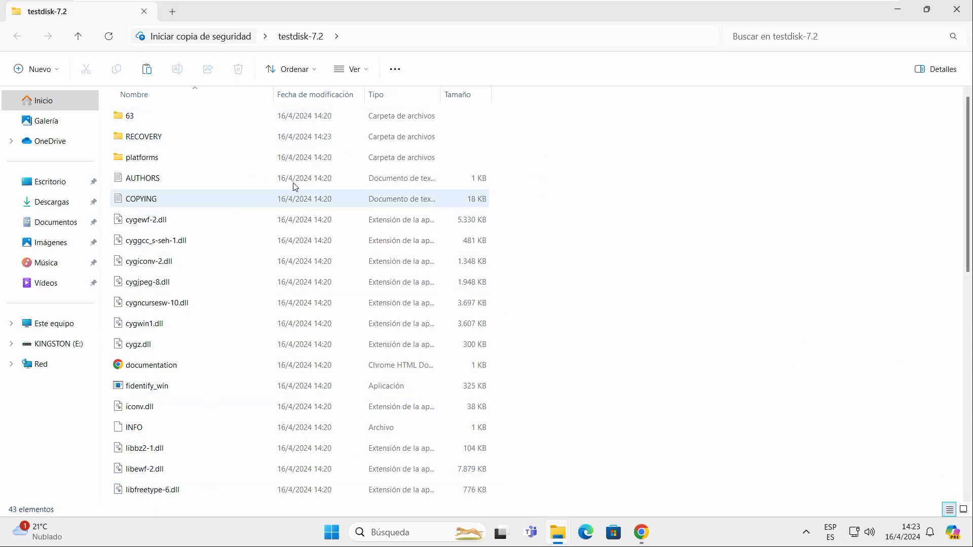
# - Run photorec_win from the testdisk-7.2 folder as administrator, allow it to make changes, and minimize the folder window
pyautogui.scroll(-8, 803, 282)
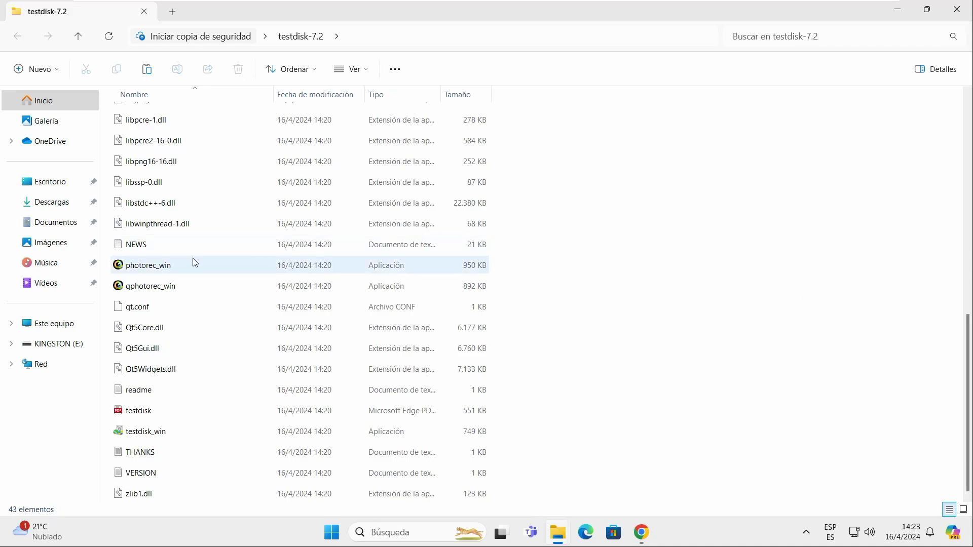
pyautogui.rightClick(154, 267)
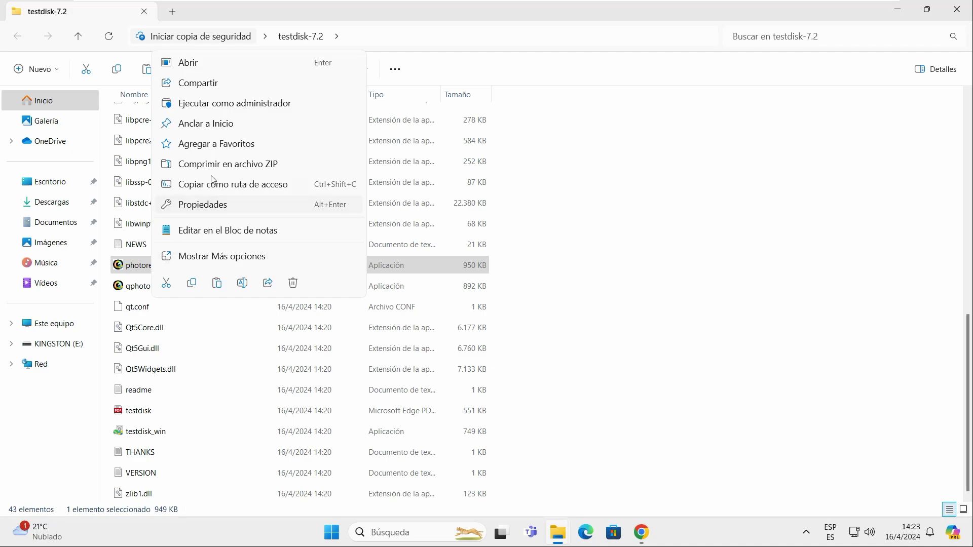
pyautogui.click(242, 104)
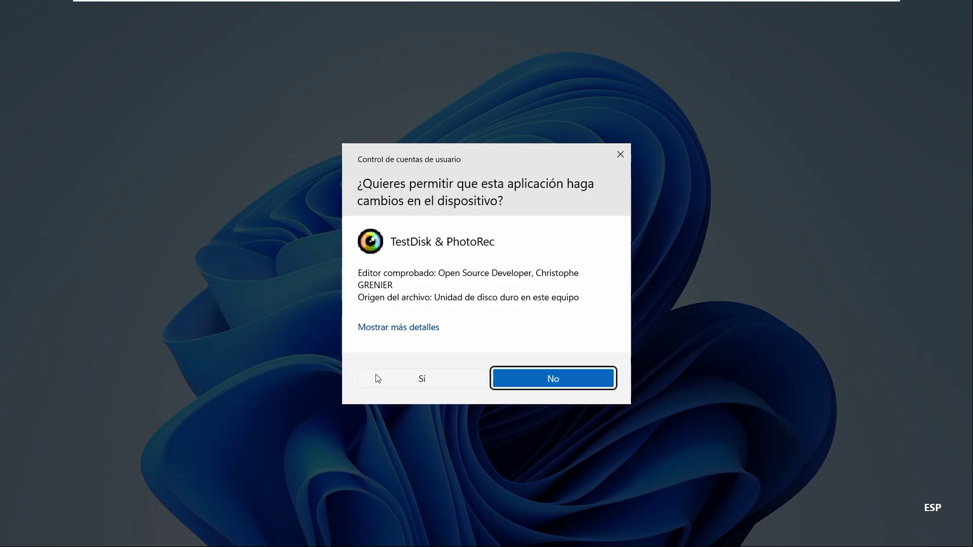
pyautogui.click(376, 378)
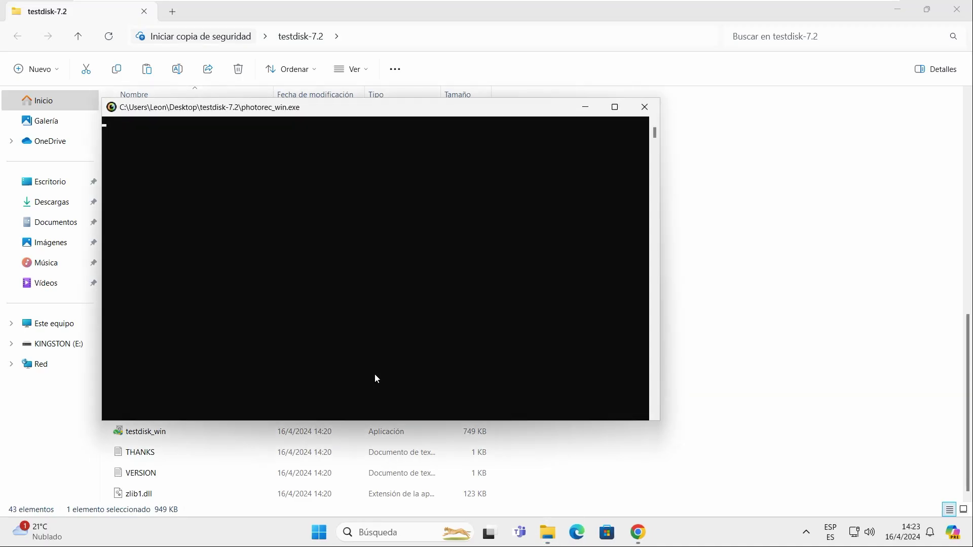
pyautogui.click(892, 12)
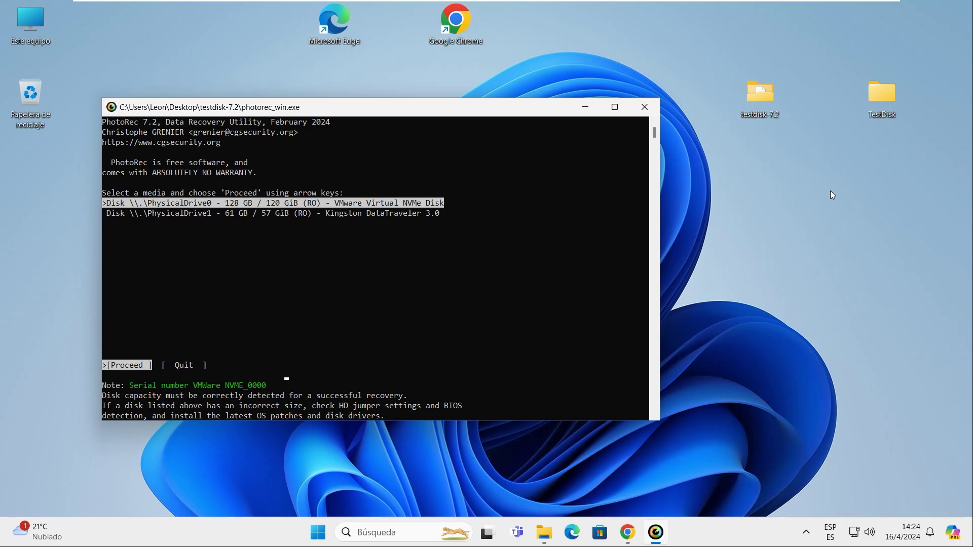
# - Select the Kingston DataTraveler 3.0 disk as the recovery media and proceed
pyautogui.press('Down')
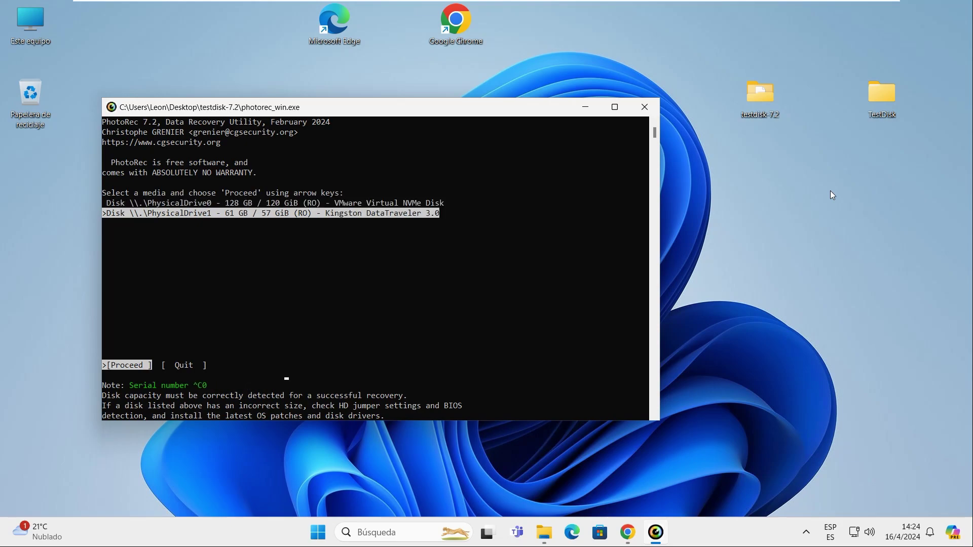
pyautogui.press('Up')
pyautogui.press('Down')
pyautogui.press('Up')
pyautogui.press('Down')
pyautogui.press('Up')
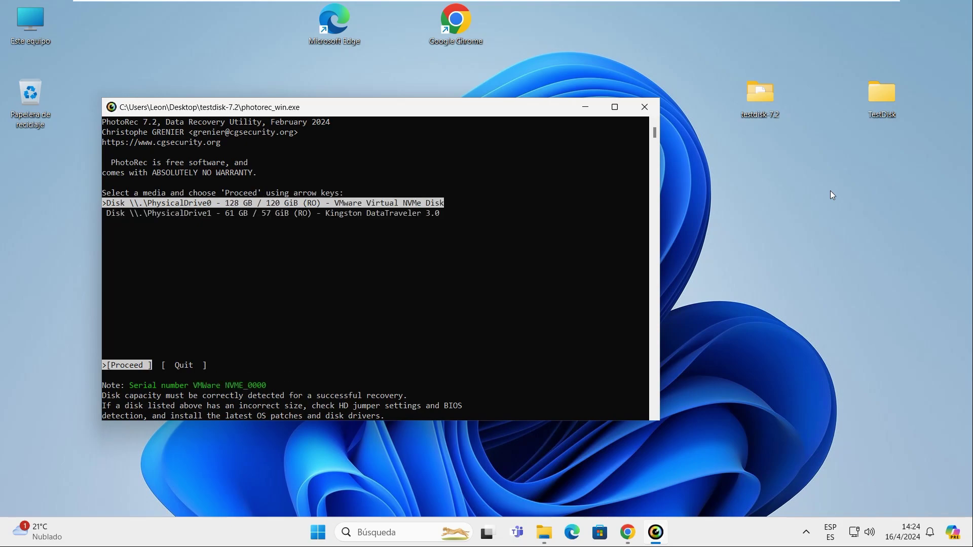
pyautogui.press('Down')
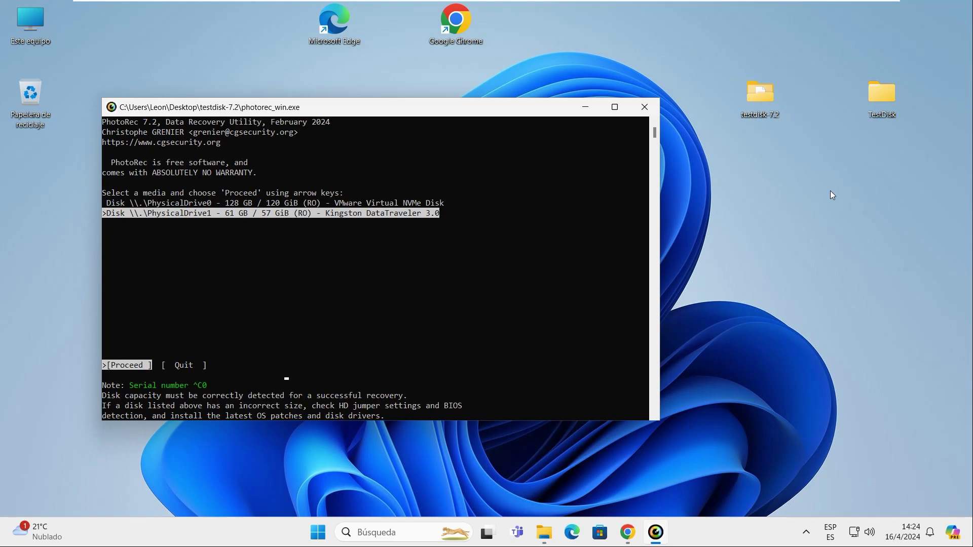
pyautogui.press('Return')
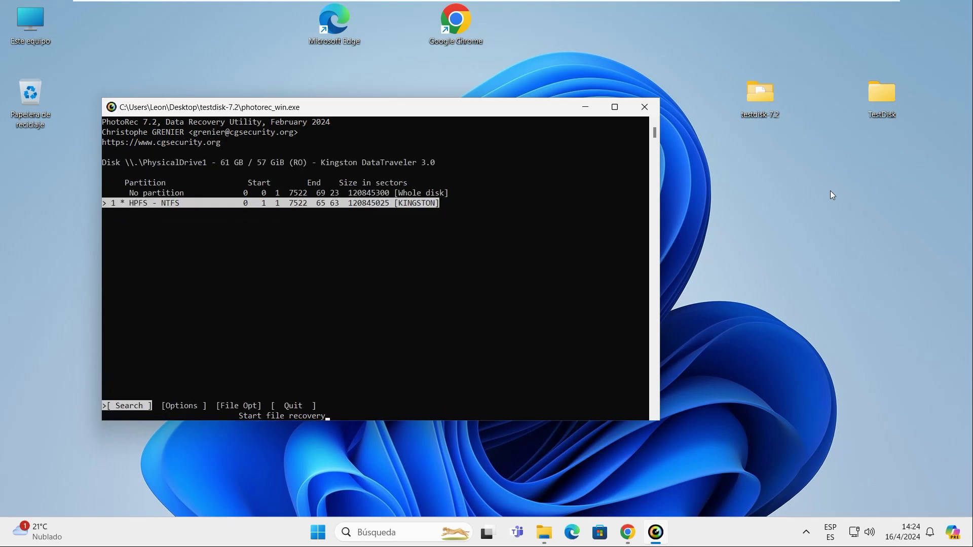
# - Search the KINGSTON NTFS partition using the Other filesystem type and the Whole option to extract files from the whole partition
pyautogui.press('Return')
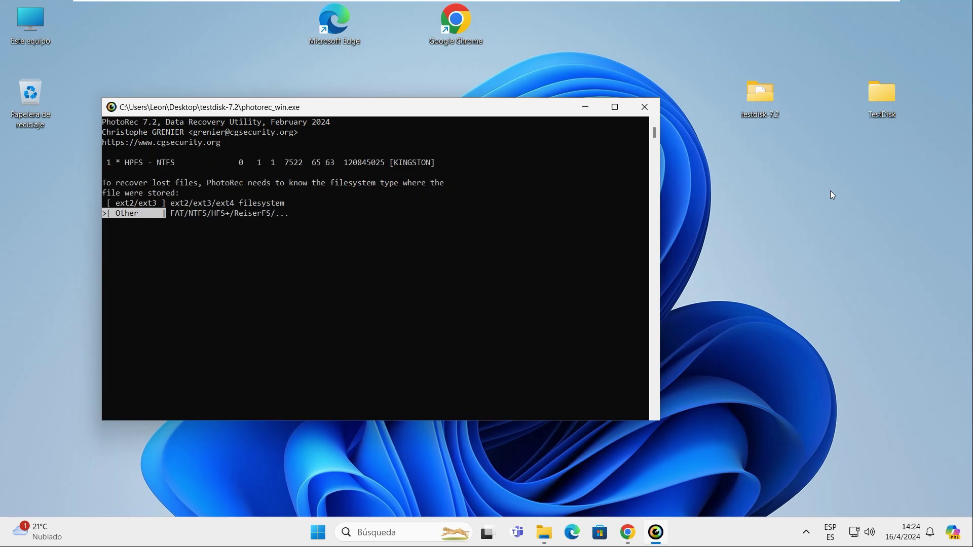
pyautogui.press('Up')
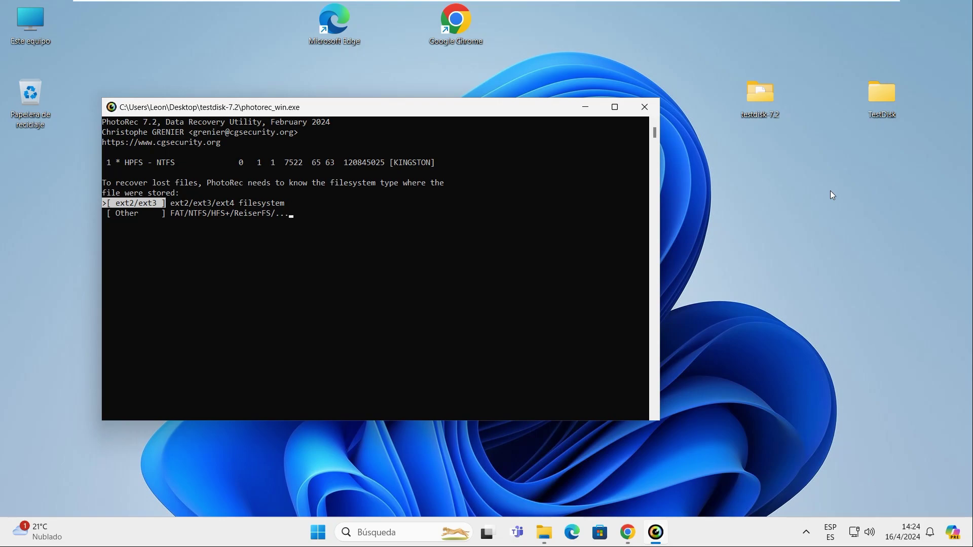
pyautogui.press('Down')
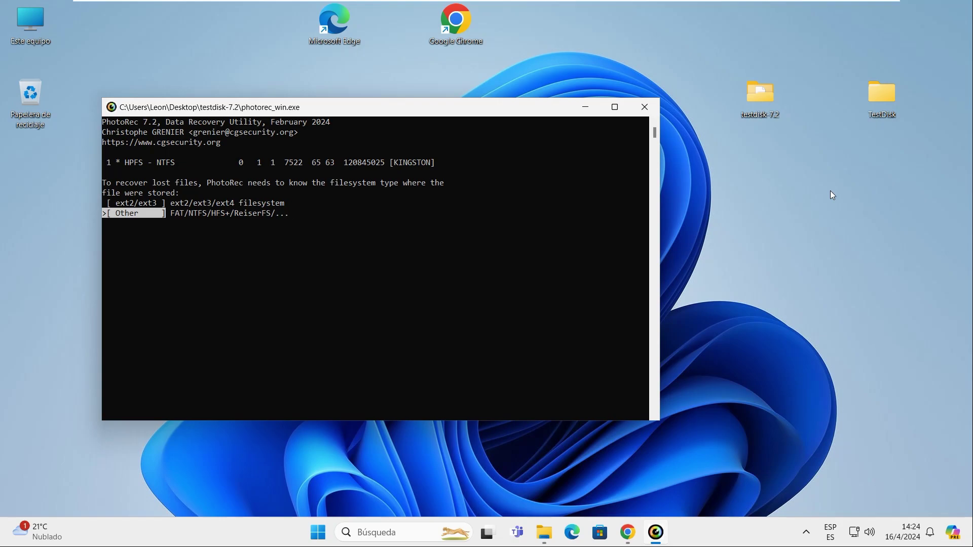
pyautogui.press('Return')
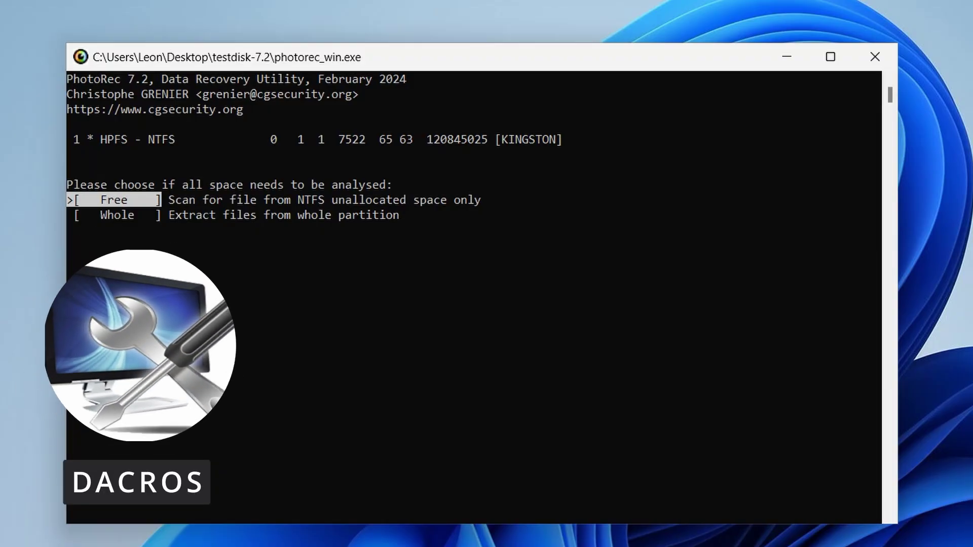
pyautogui.press('Down')
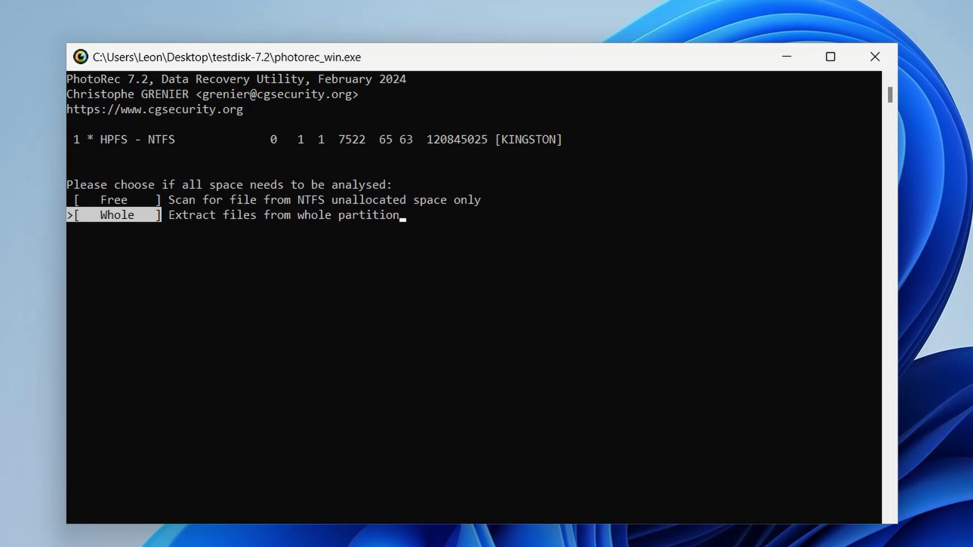
pyautogui.press('Return')
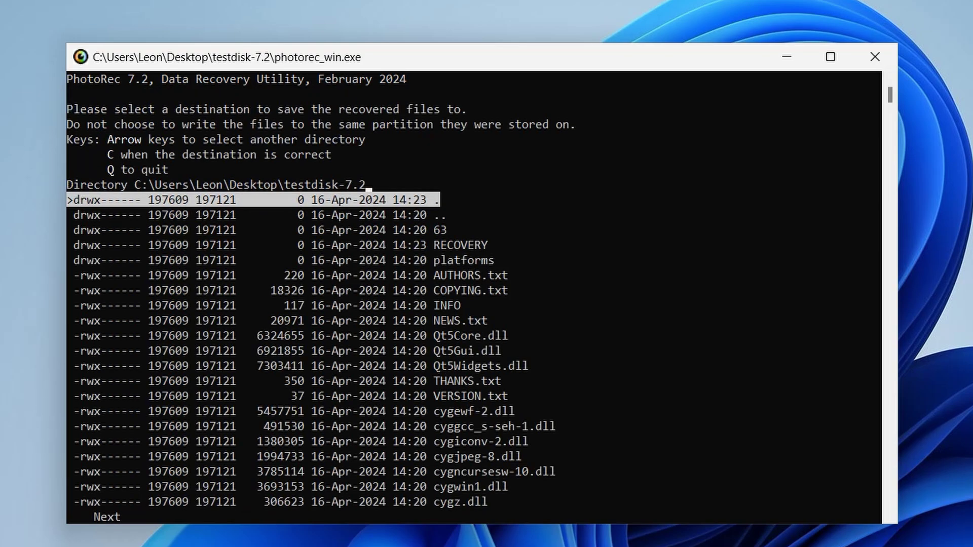
# - Set the RECOVERY folder inside testdisk-7.2 as the destination for recovered files and start the recovery
pyautogui.press('Down')
pyautogui.press('Down')
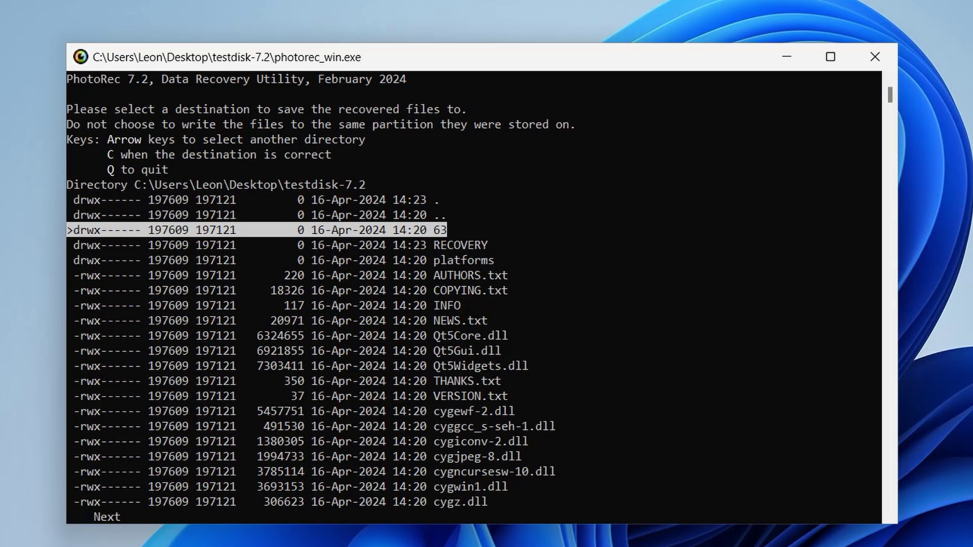
pyautogui.press('Down')
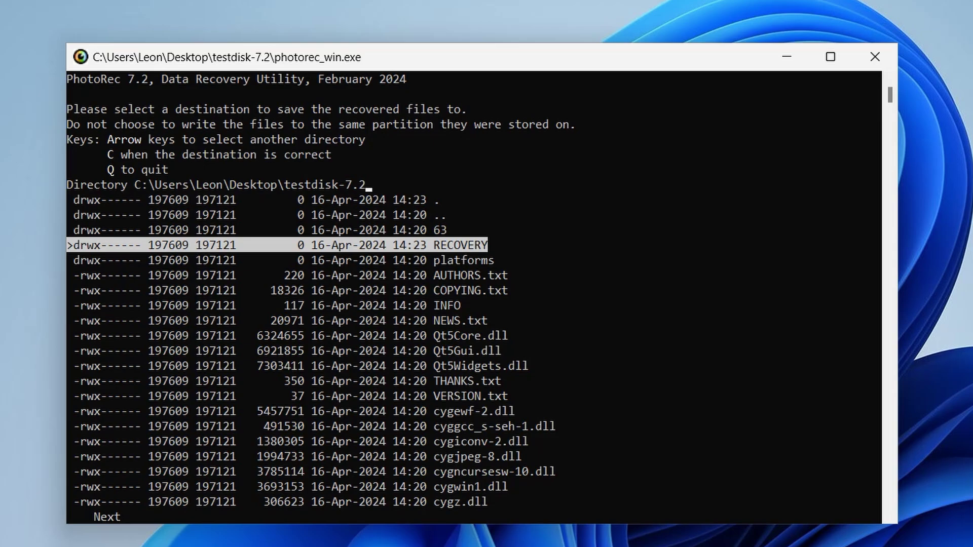
pyautogui.press('Up')
pyautogui.press('Up')
pyautogui.press('Down')
pyautogui.press('Down')
pyautogui.press('Right')
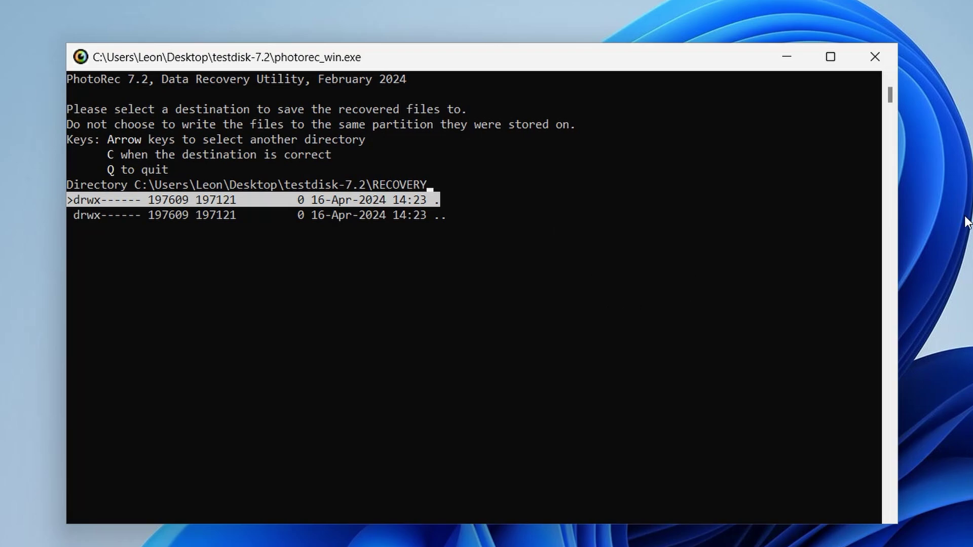
pyautogui.press('c')
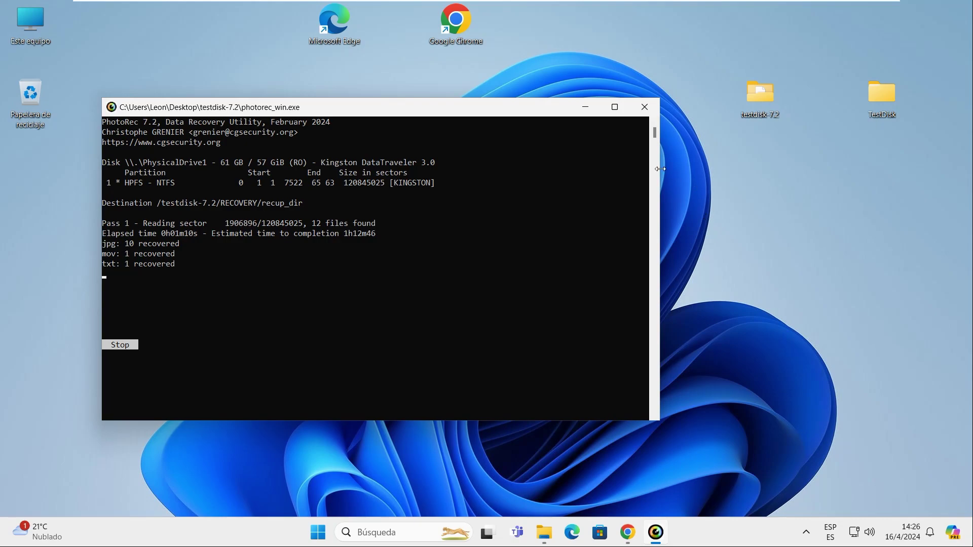
# - Move the PhotoRec window aside, then check the RECOVERY folder's details in testdisk-7.2 and the contents of KINGSTON (E:)
pyautogui.moveTo(468, 115); pyautogui.dragTo(373, 85)
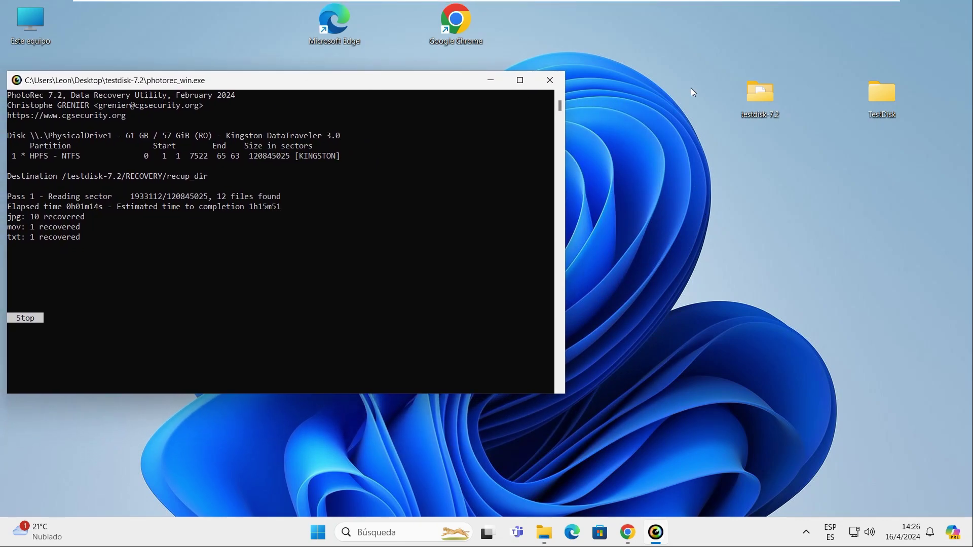
pyautogui.doubleClick(762, 96)
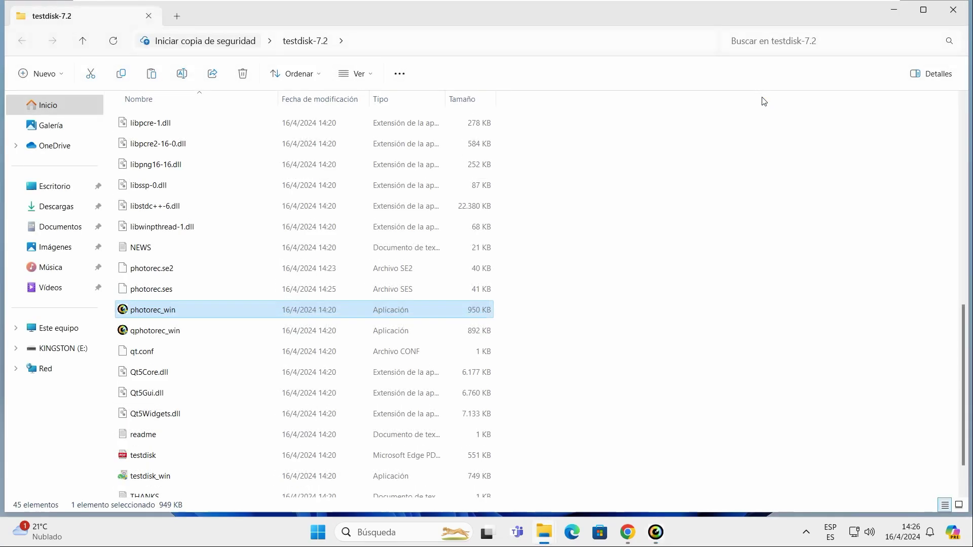
pyautogui.scroll(7, 609, 295)
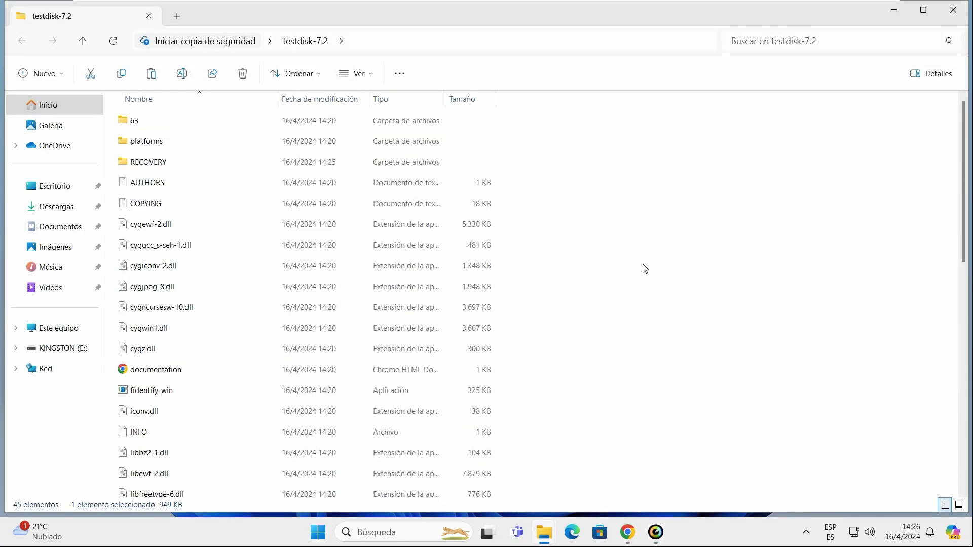
pyautogui.moveTo(187, 166)
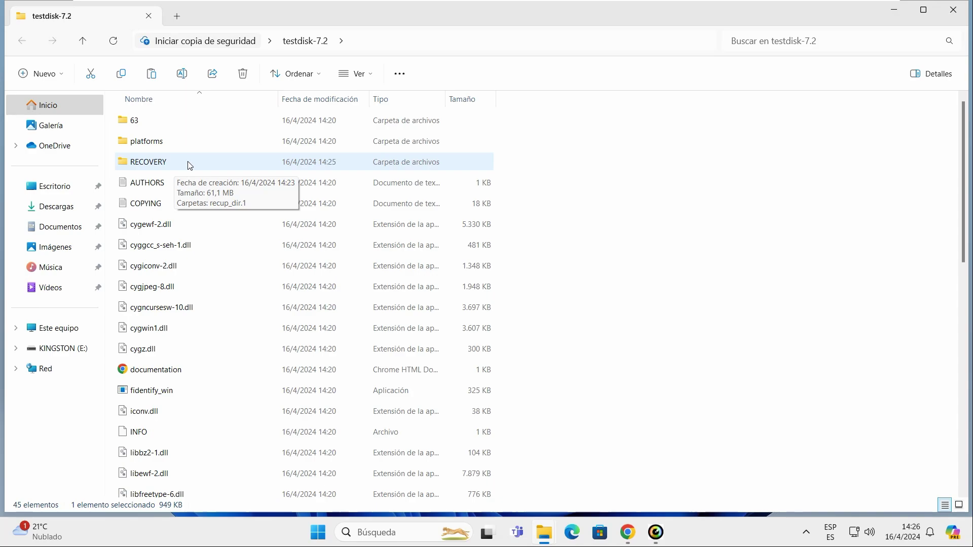
pyautogui.click(43, 348)
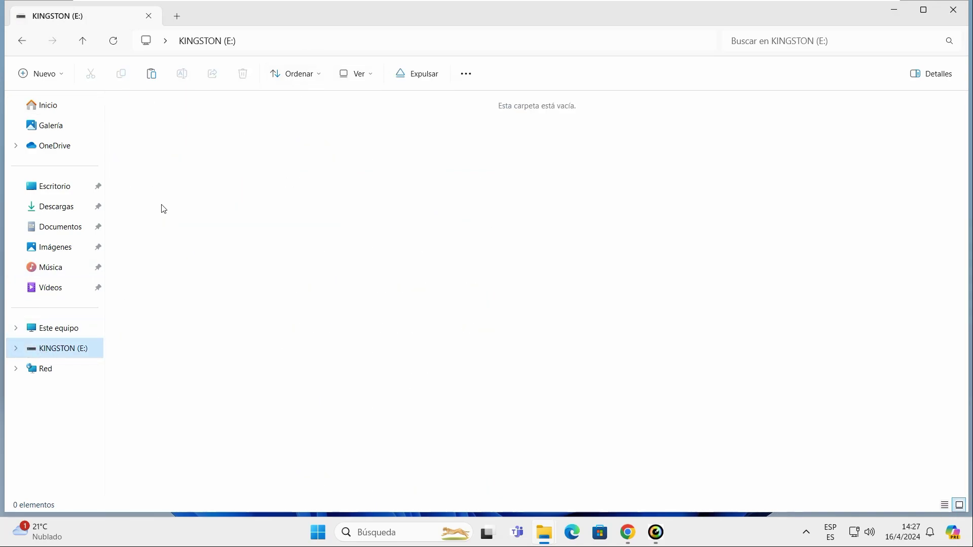
pyautogui.hotkey('alt', 'Left')
# - Open the recup_dir.1 folder inside RECOVERY to see the recovered files
pyautogui.doubleClick(228, 167)
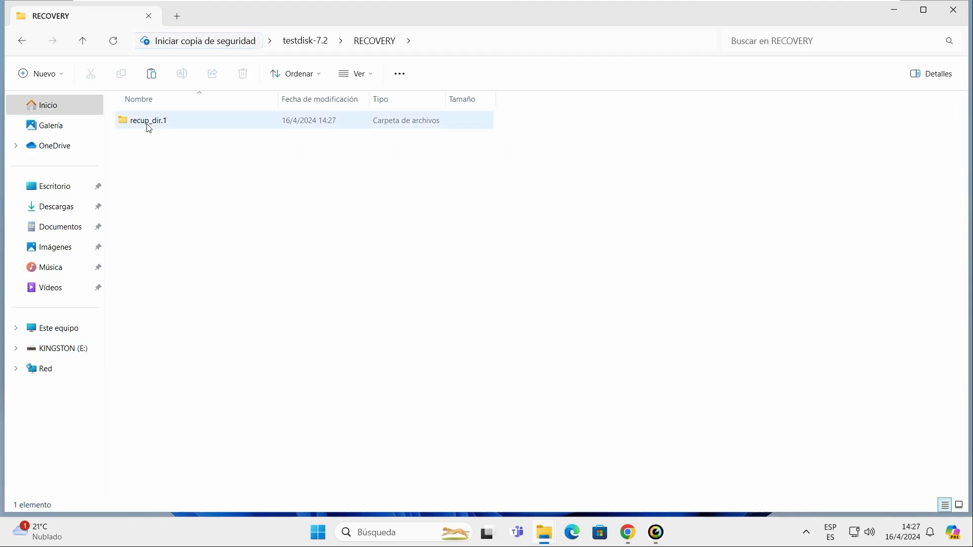
pyautogui.moveTo(170, 124)
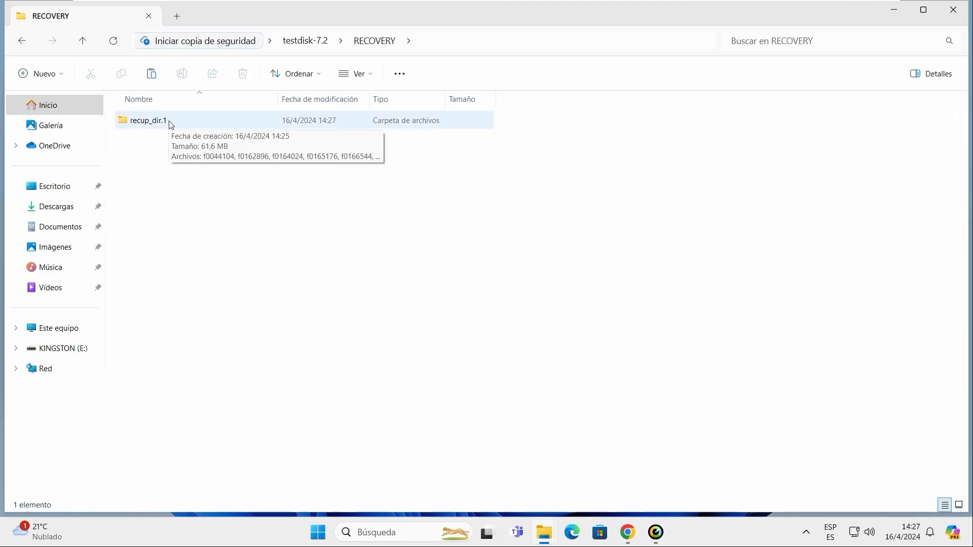
pyautogui.doubleClick(170, 122)
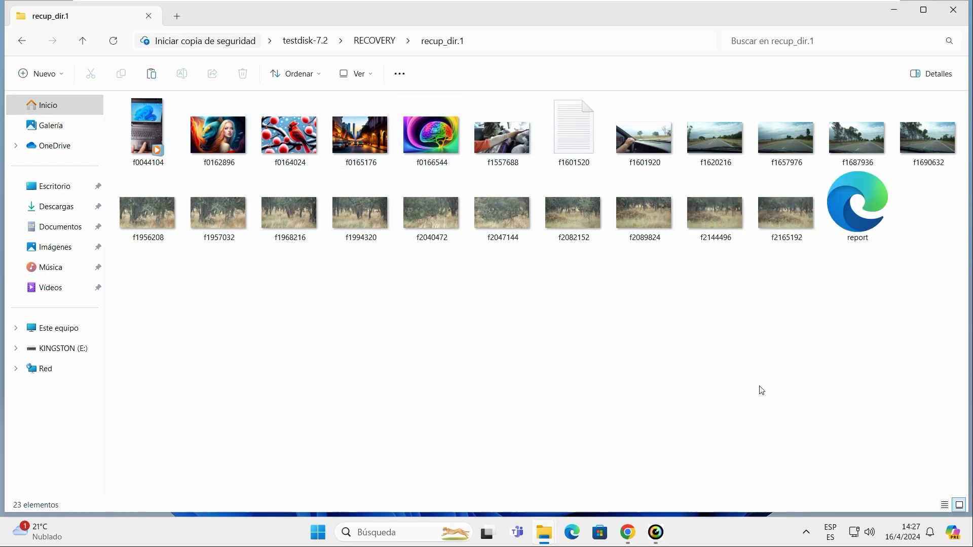
# - Shrink the recup_dir.1 window, place it beside the PhotoRec window, and look through the files as they are recovered
pyautogui.moveTo(583, 11); pyautogui.dragTo(797, 67)
pyautogui.moveTo(373, 297); pyautogui.dragTo(678, 284)
pyautogui.moveTo(906, 67); pyautogui.dragTo(792, 69)
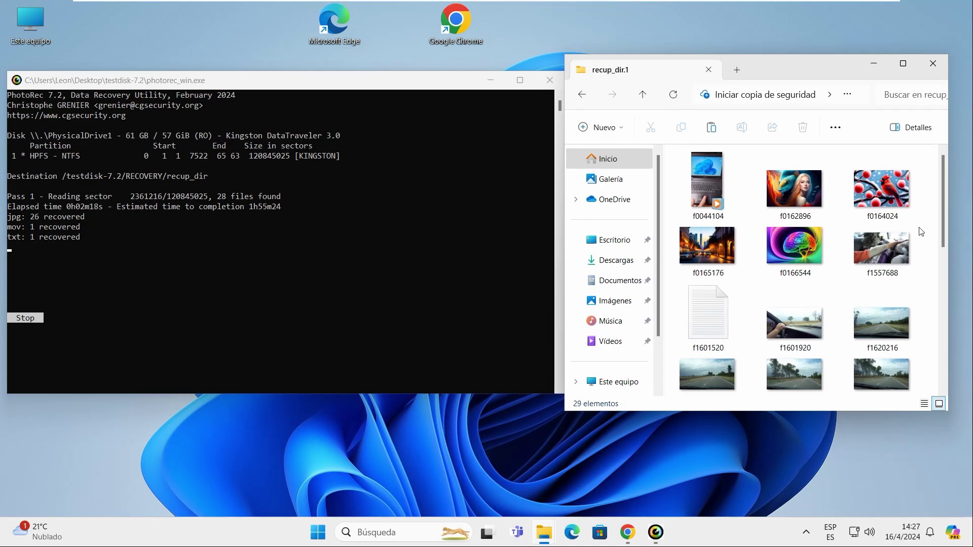
pyautogui.scroll(-10, 919, 232)
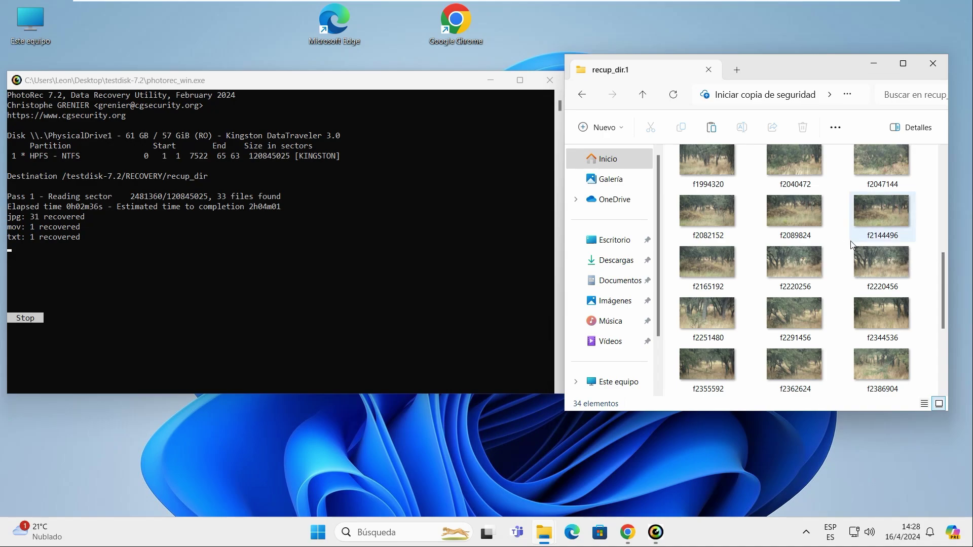
pyautogui.scroll(5, 856, 241)
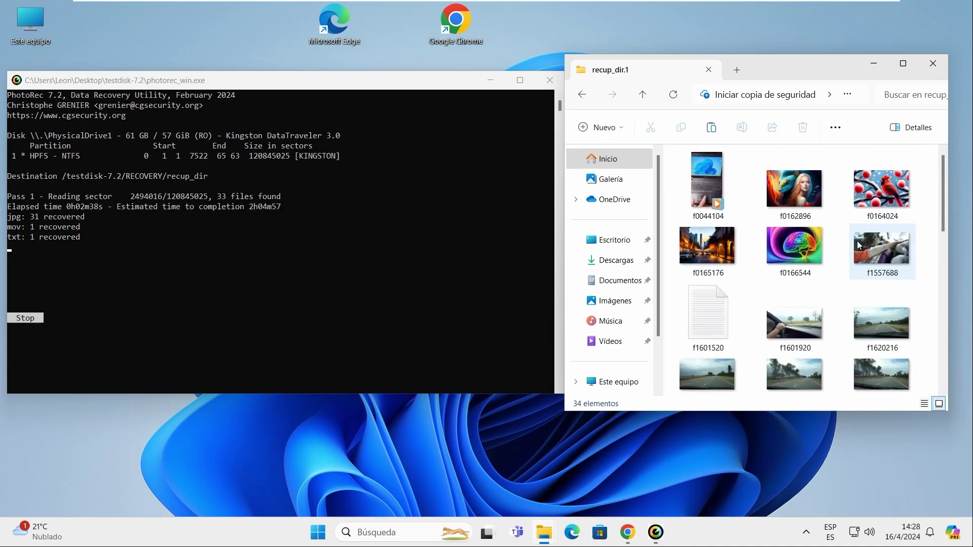
pyautogui.scroll(-8, 856, 241)
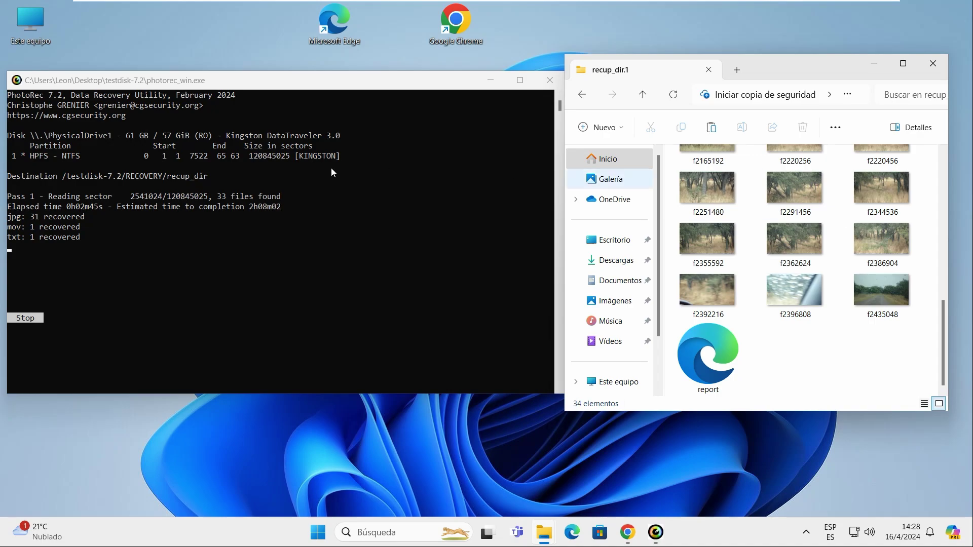
# - Maximize the recup_dir.1 window and view the recovered pictures f0162896 and f0164024, enlarging the second one to full window size
pyautogui.click(903, 64)
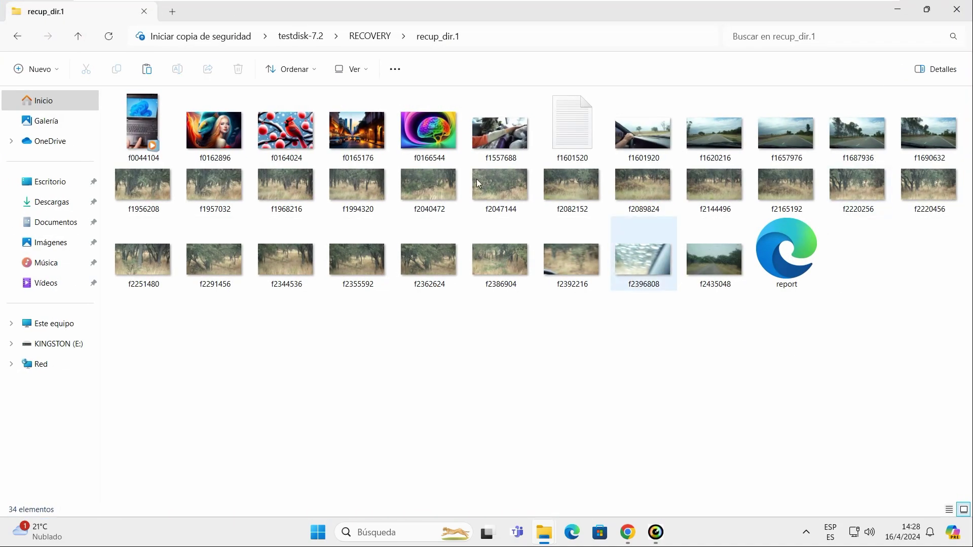
pyautogui.click(223, 123)
pyautogui.doubleClick(223, 123)
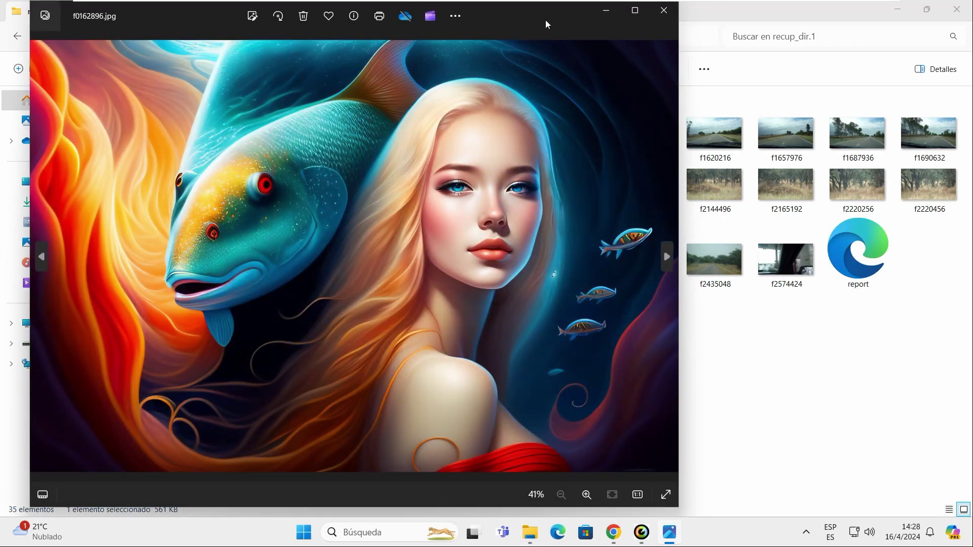
pyautogui.click(664, 14)
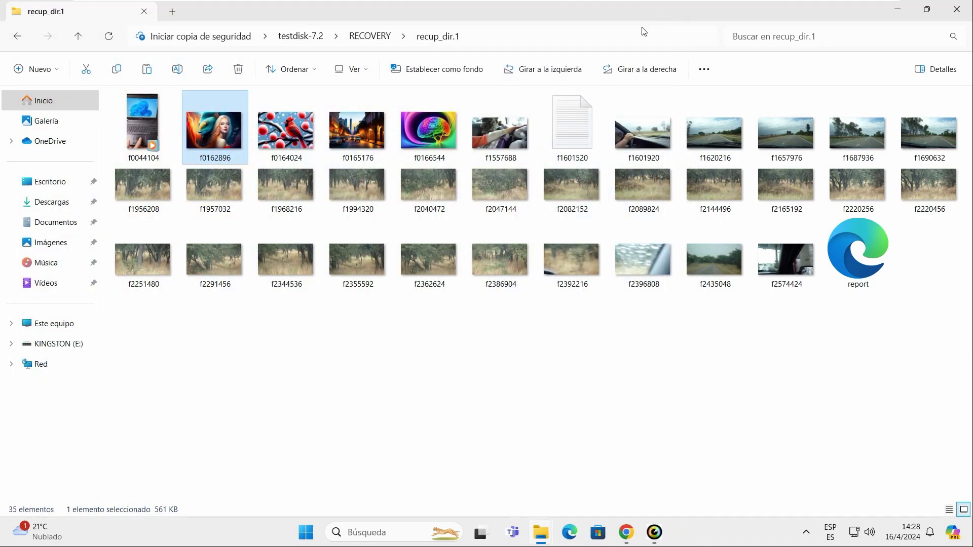
pyautogui.doubleClick(277, 132)
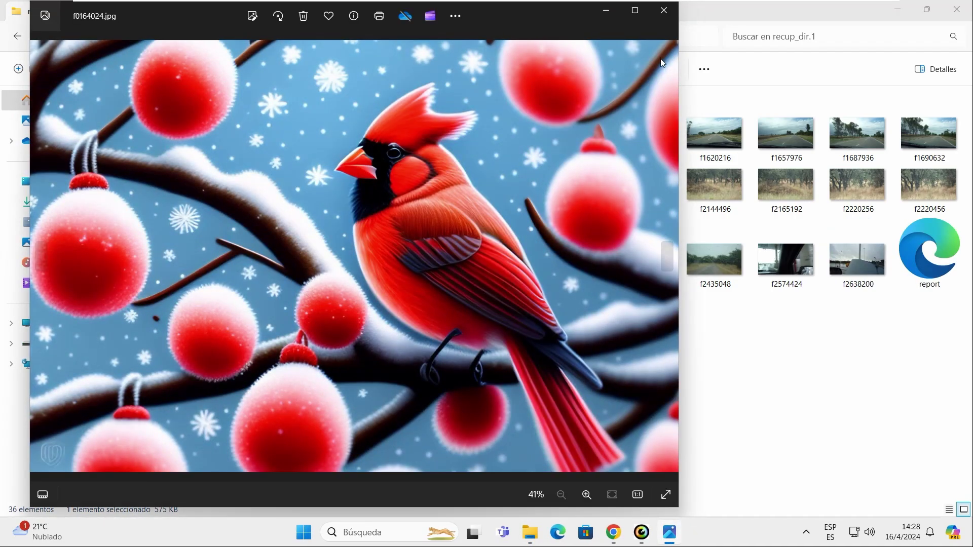
pyautogui.click(635, 10)
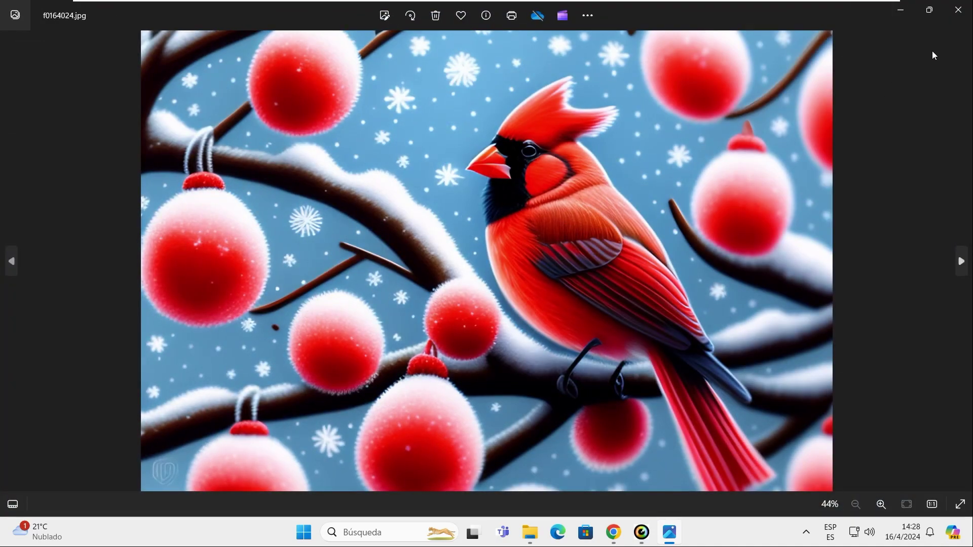
pyautogui.click(958, 10)
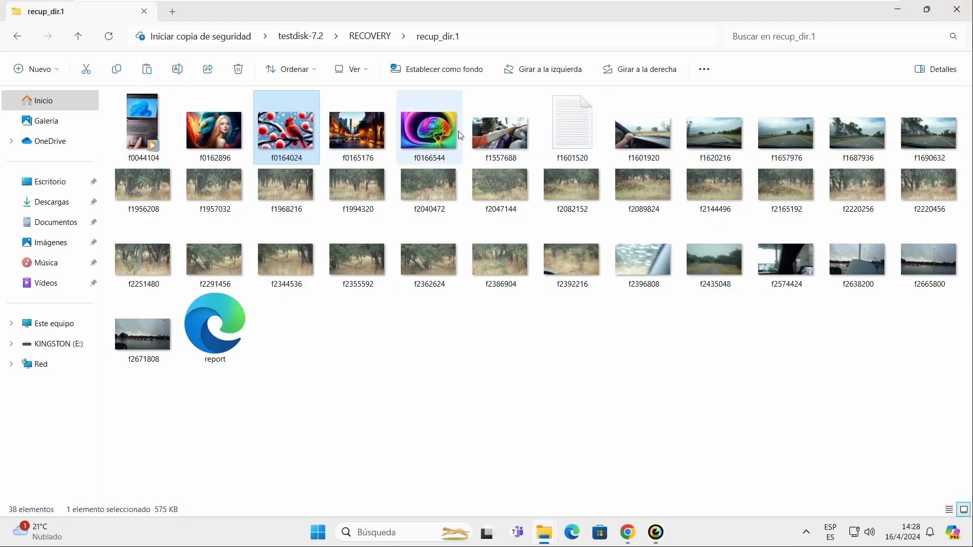
# - View the recovered pictures f0165176 and f0166544 one after the other, closing each after checking it
pyautogui.doubleClick(351, 123)
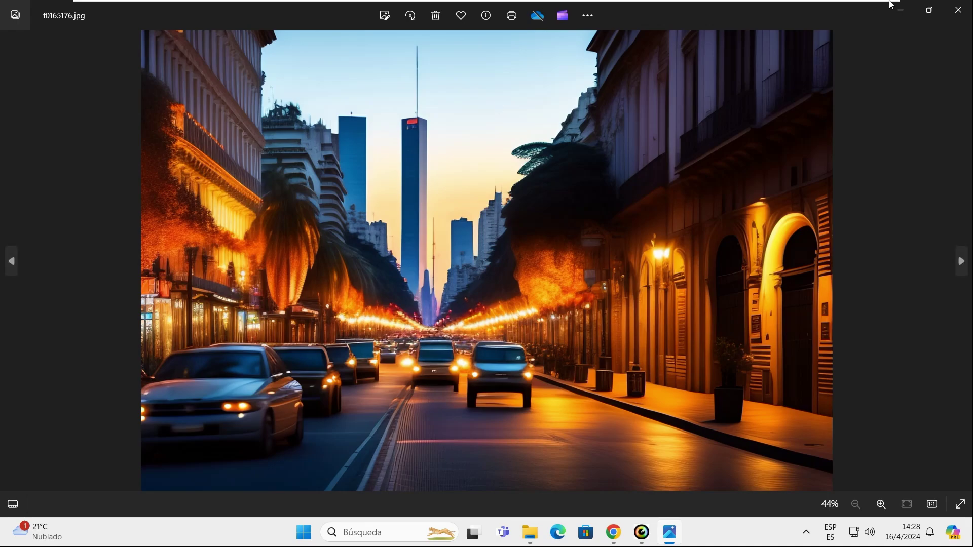
pyautogui.click(958, 9)
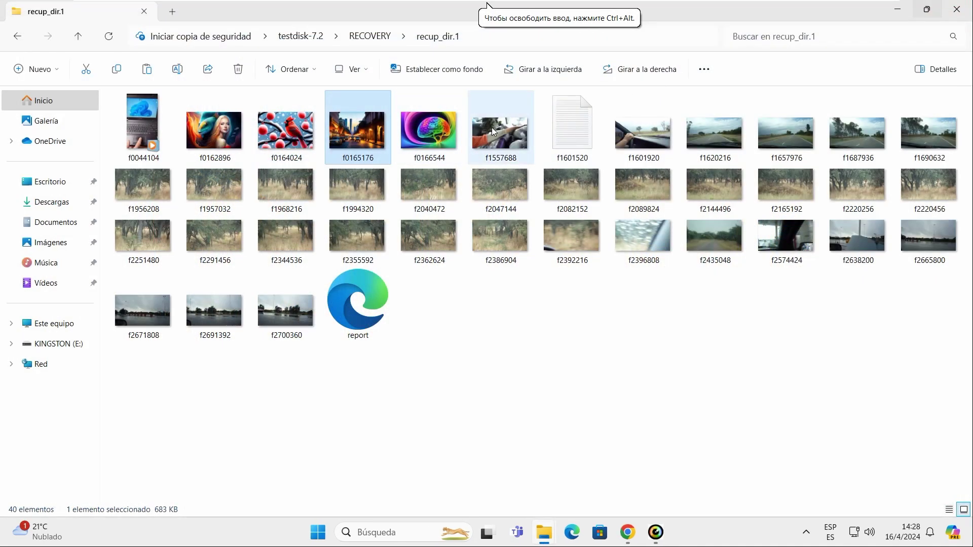
pyautogui.doubleClick(428, 131)
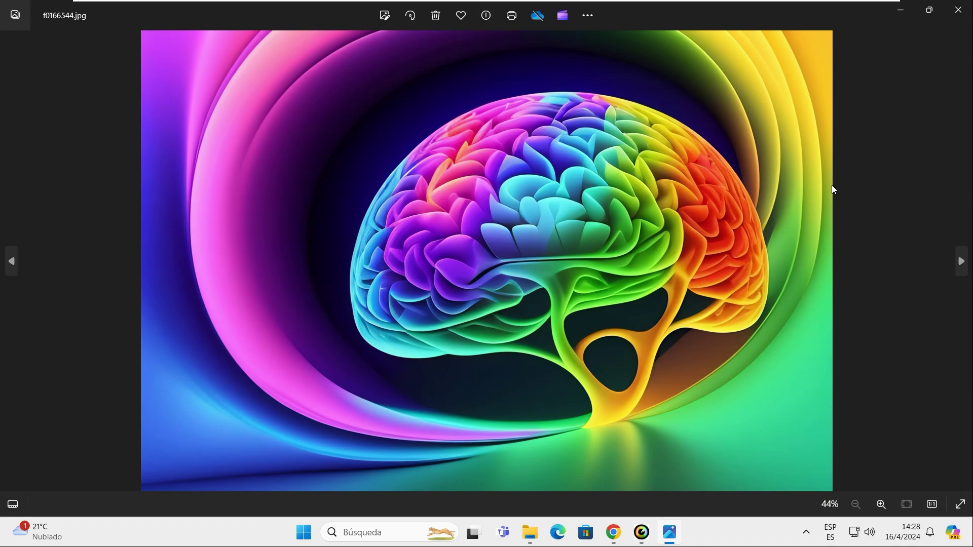
pyautogui.click(953, 14)
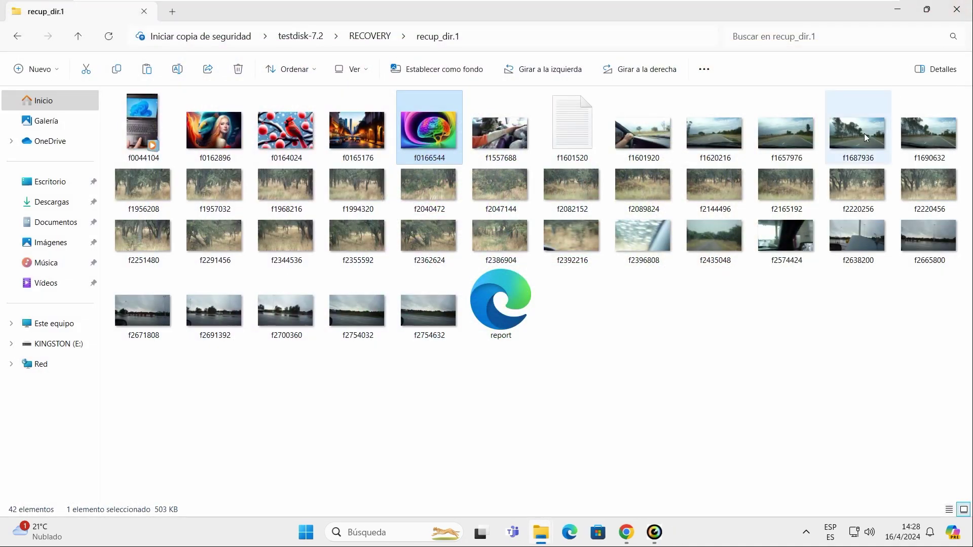
# - Play the recovered video f0044104 to check it, then close the player and the recup_dir.1 window
pyautogui.doubleClick(138, 136)
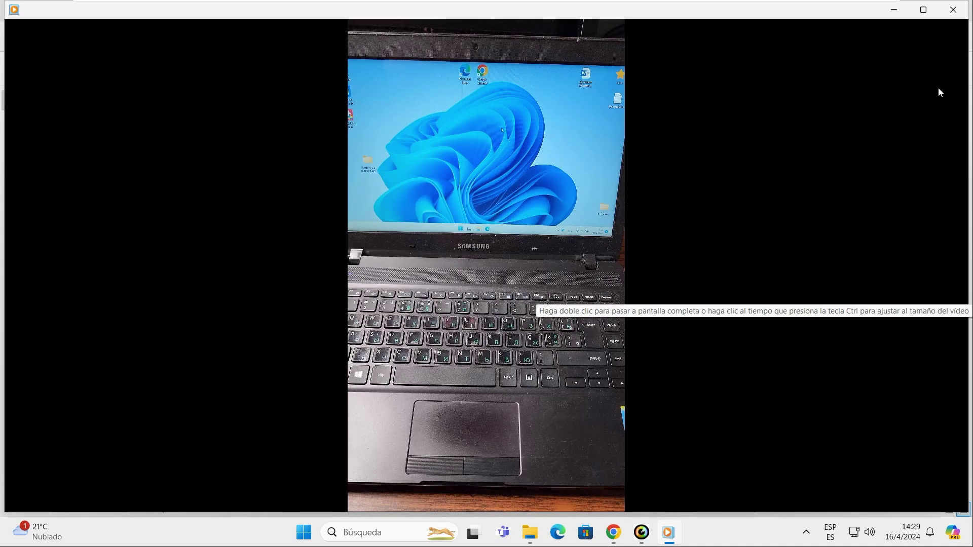
pyautogui.click(953, 9)
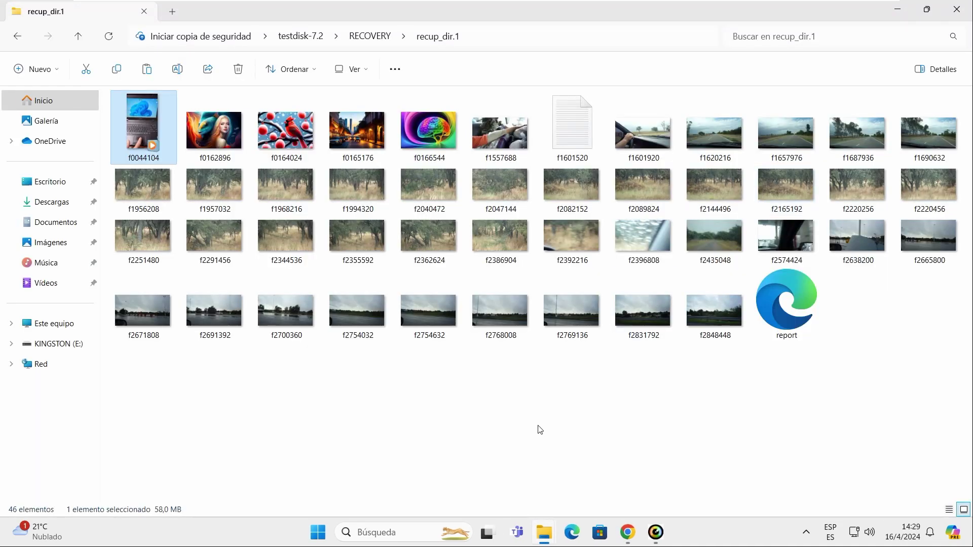
pyautogui.click(966, 9)
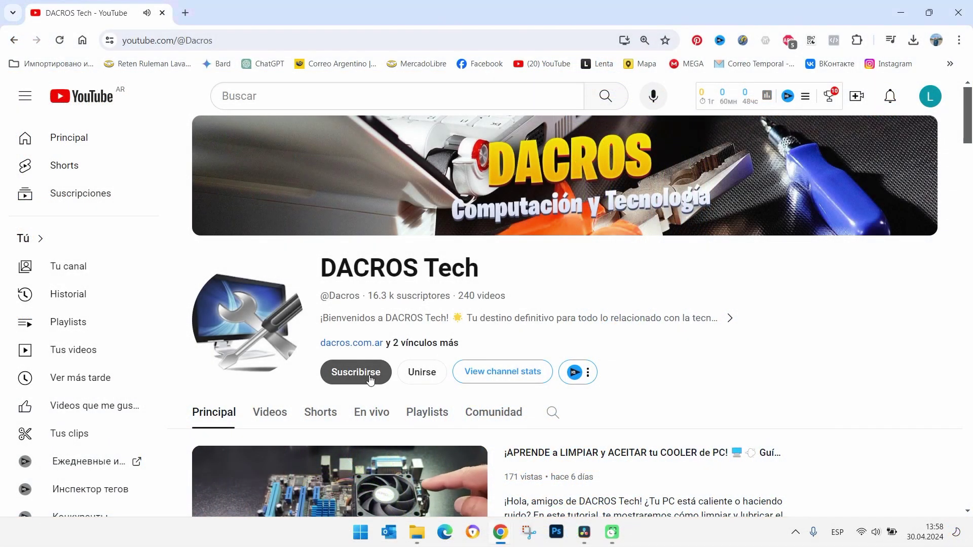
# - Subscribe to the DACROS Tech channel on YouTube in Chrome and open its membership options
pyautogui.click(366, 374)
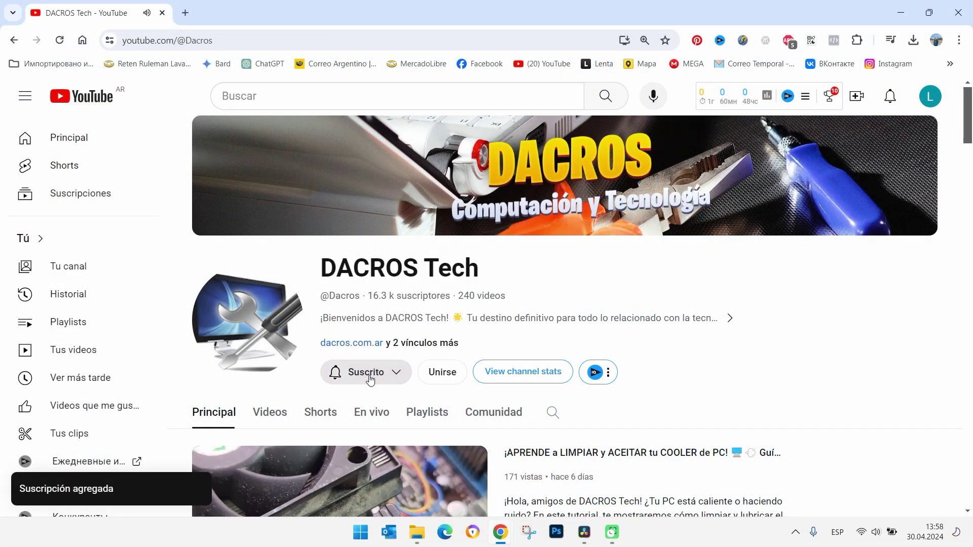
pyautogui.click(448, 373)
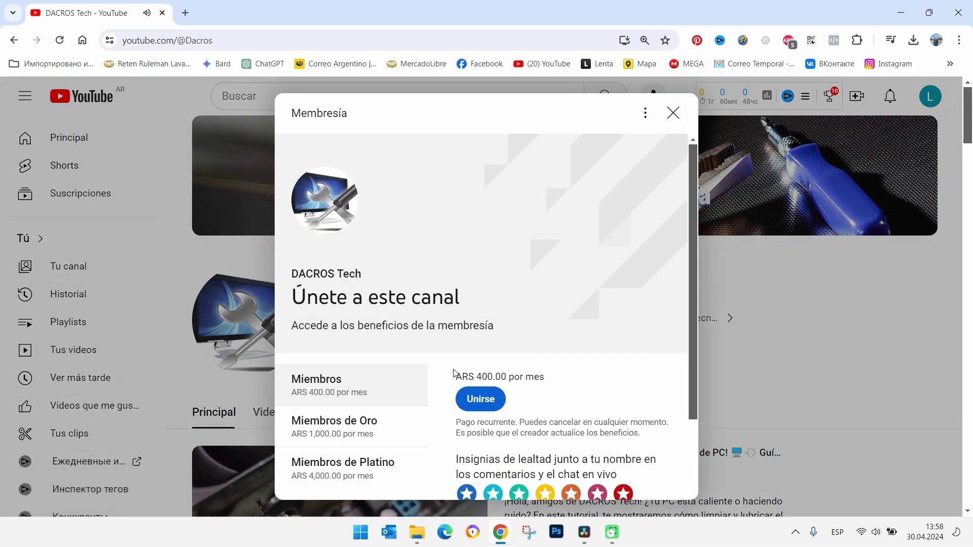